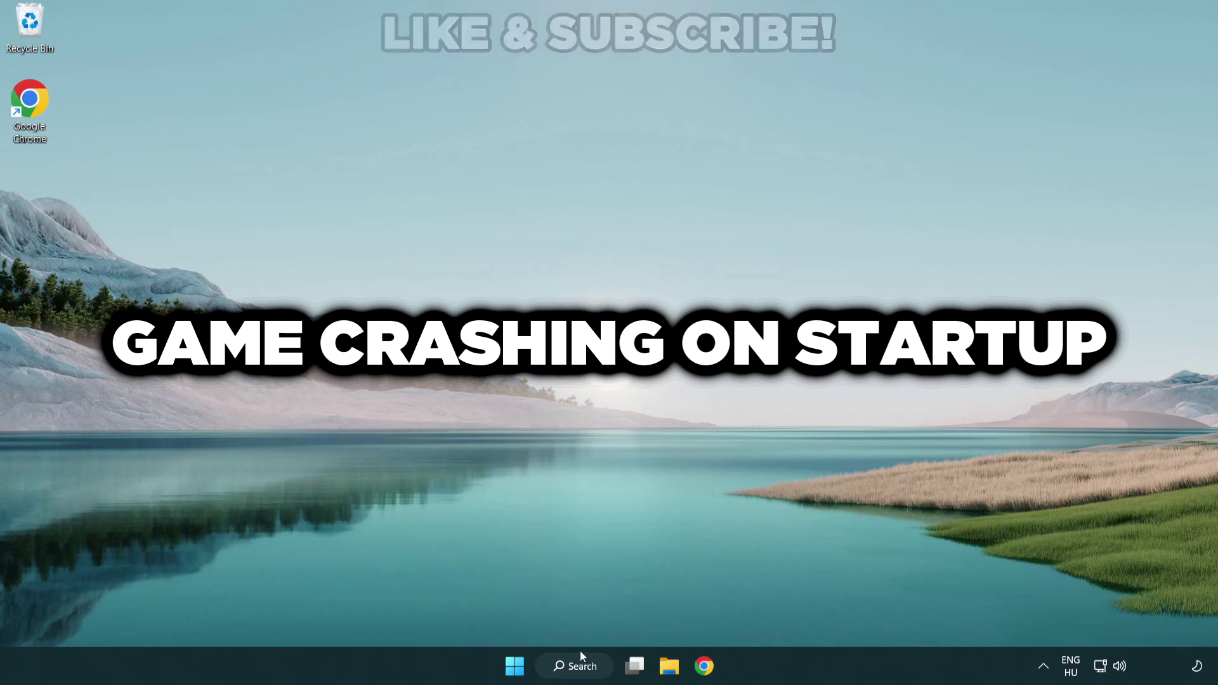
Search Windows for "device manager" so it shows as the best match
click(588, 674)
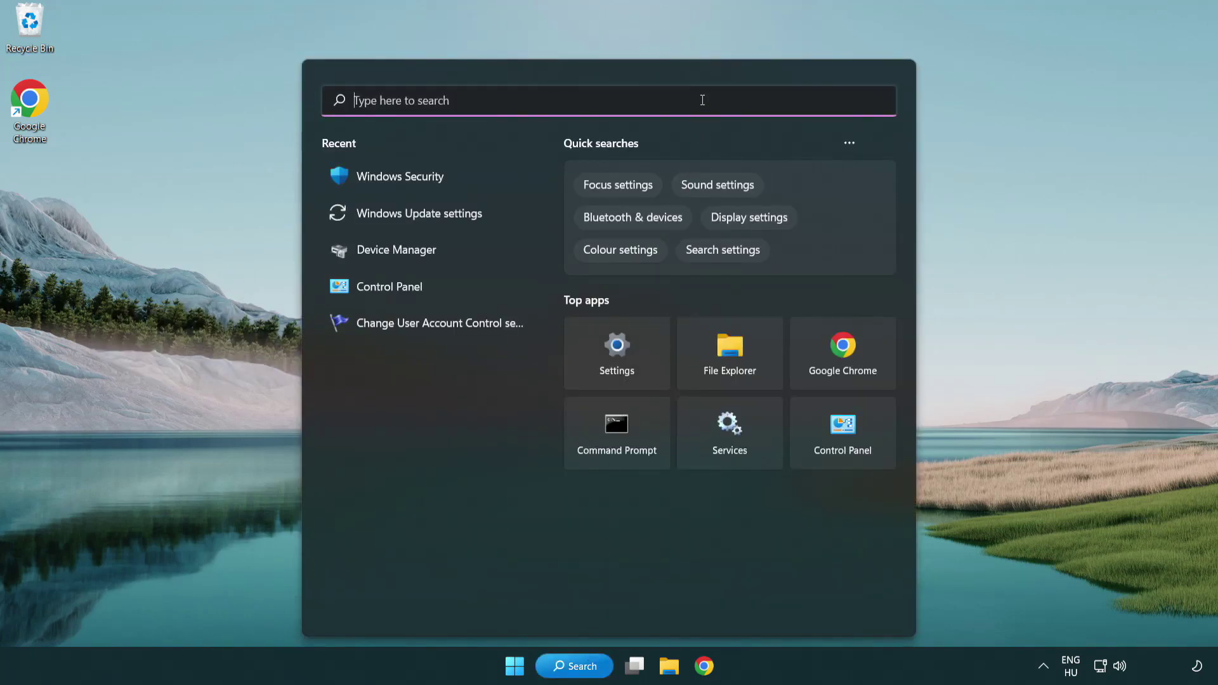
text(device m)
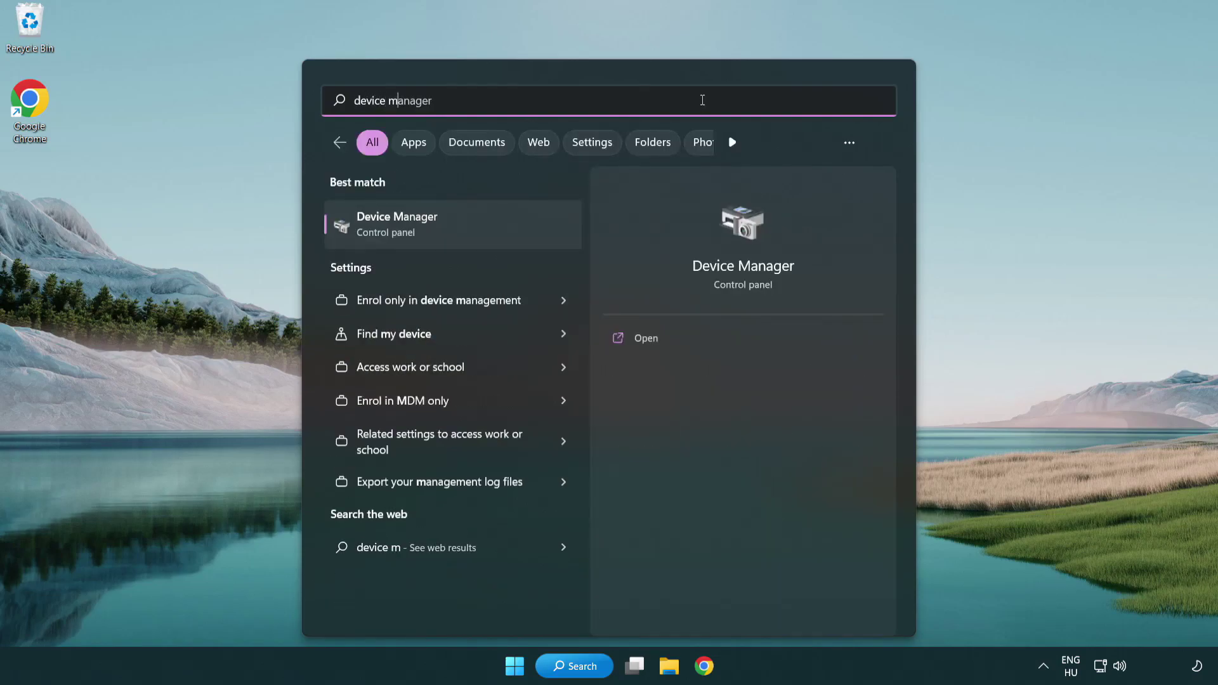
text(anager)
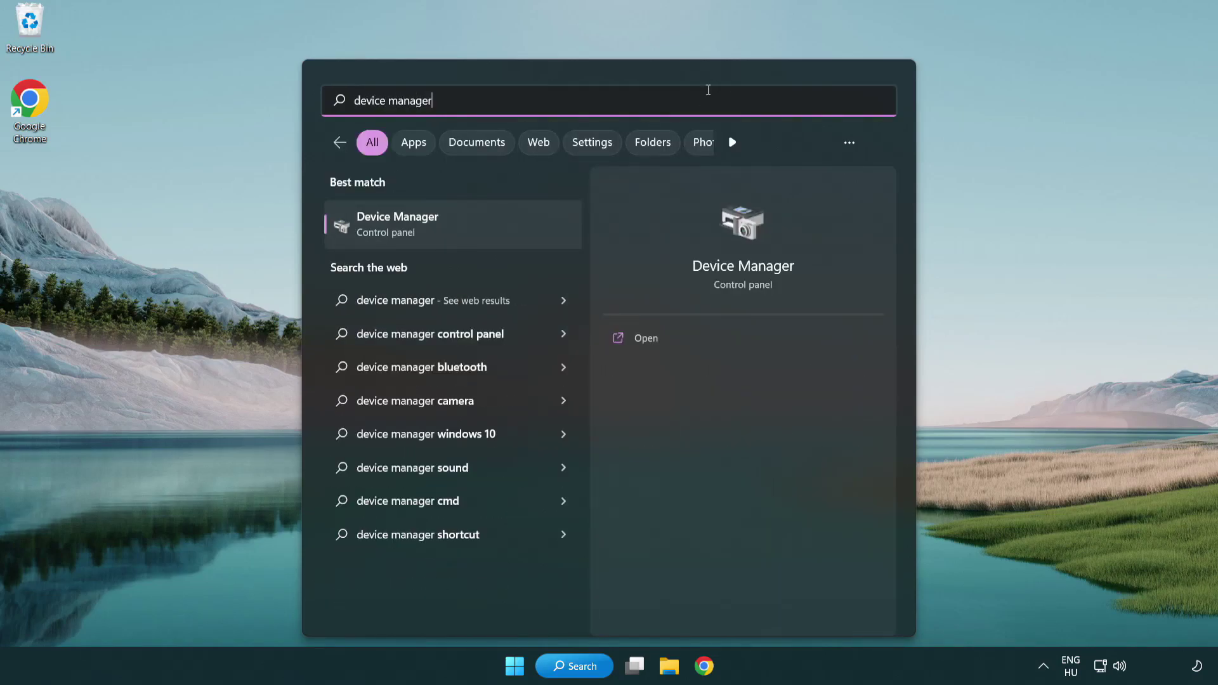
Search automatically for a VMware SVGA 3D driver update; the best driver is already installed
click(487, 230)
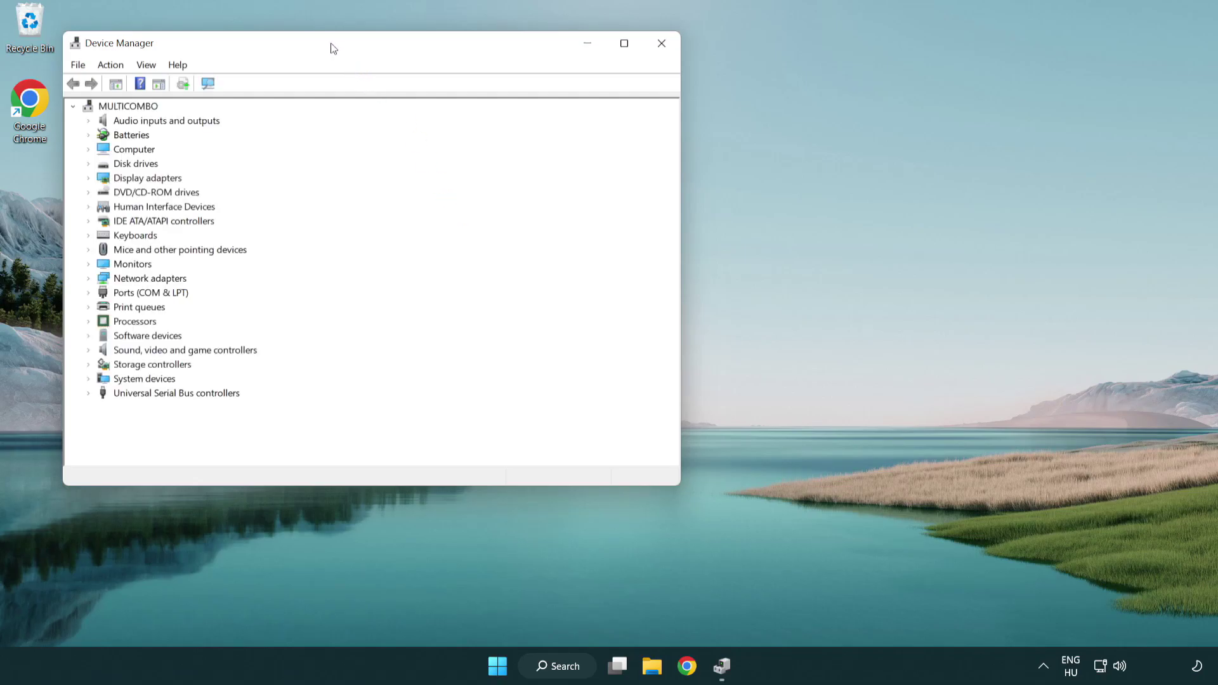
drag(329, 46, 537, 123)
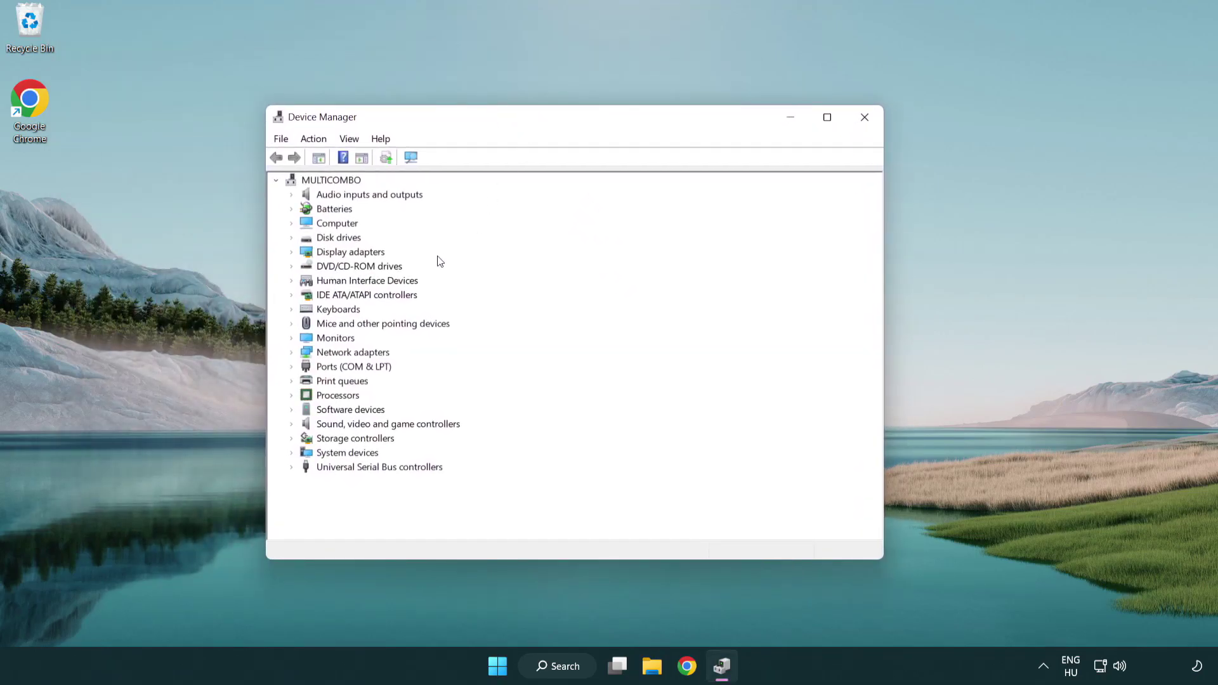
click(334, 254)
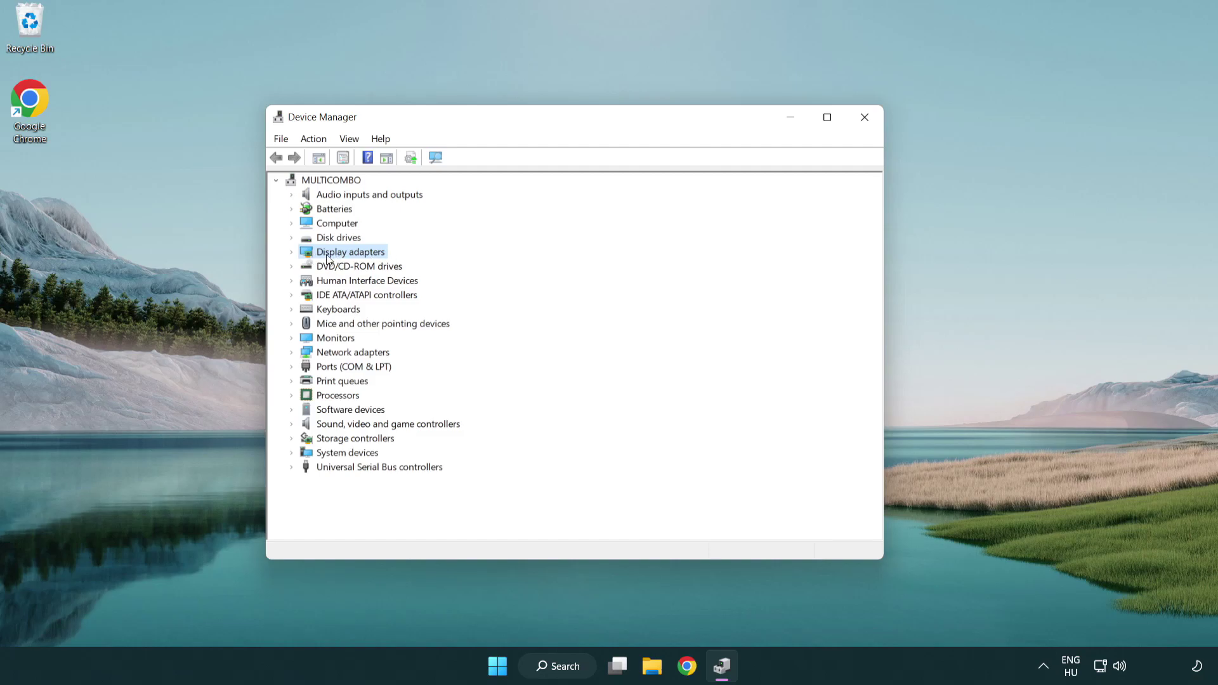
click(292, 254)
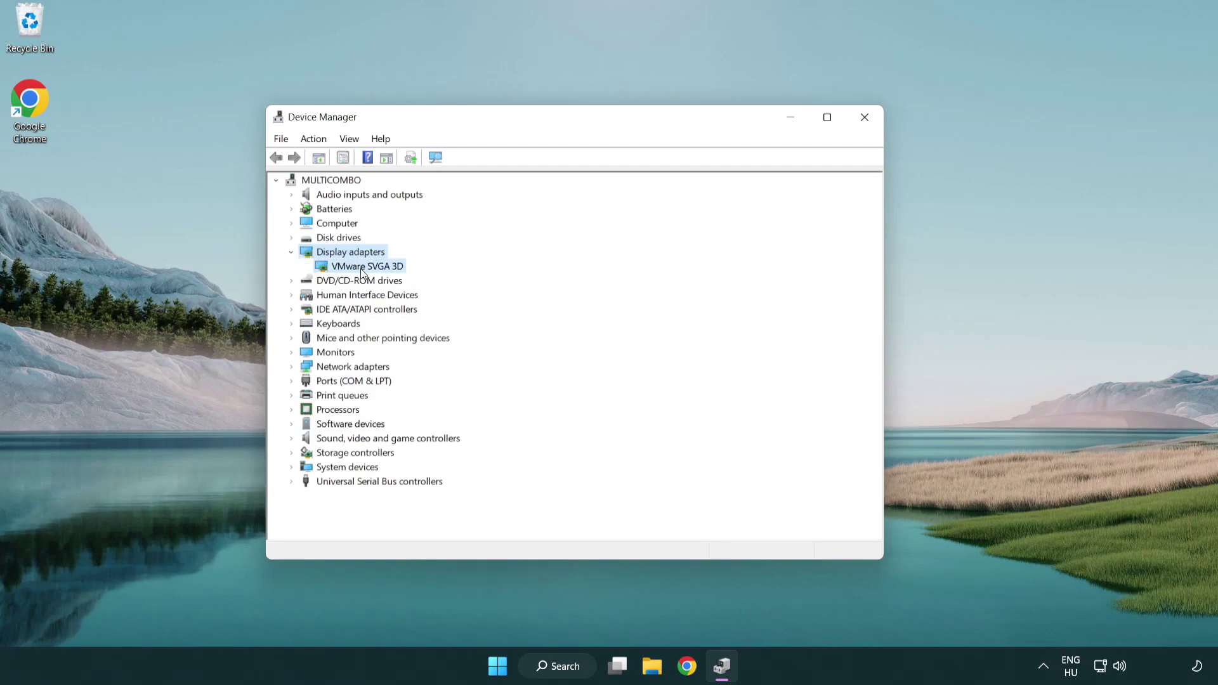
click(387, 268)
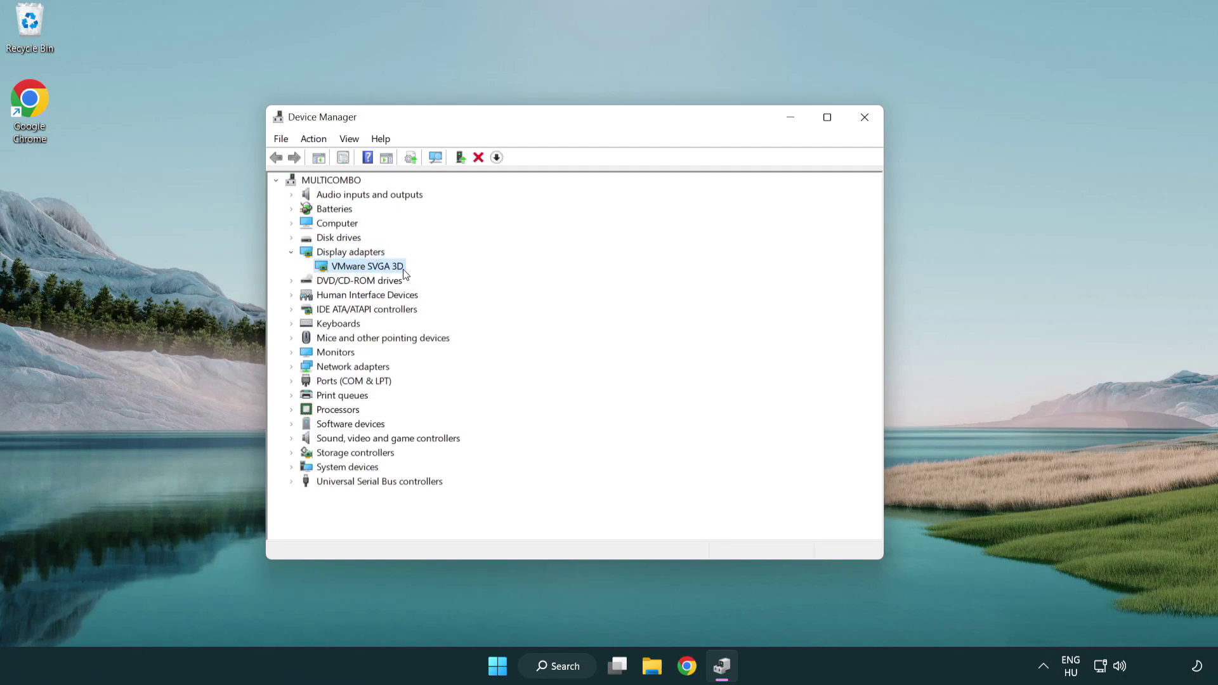
right_click(362, 267)
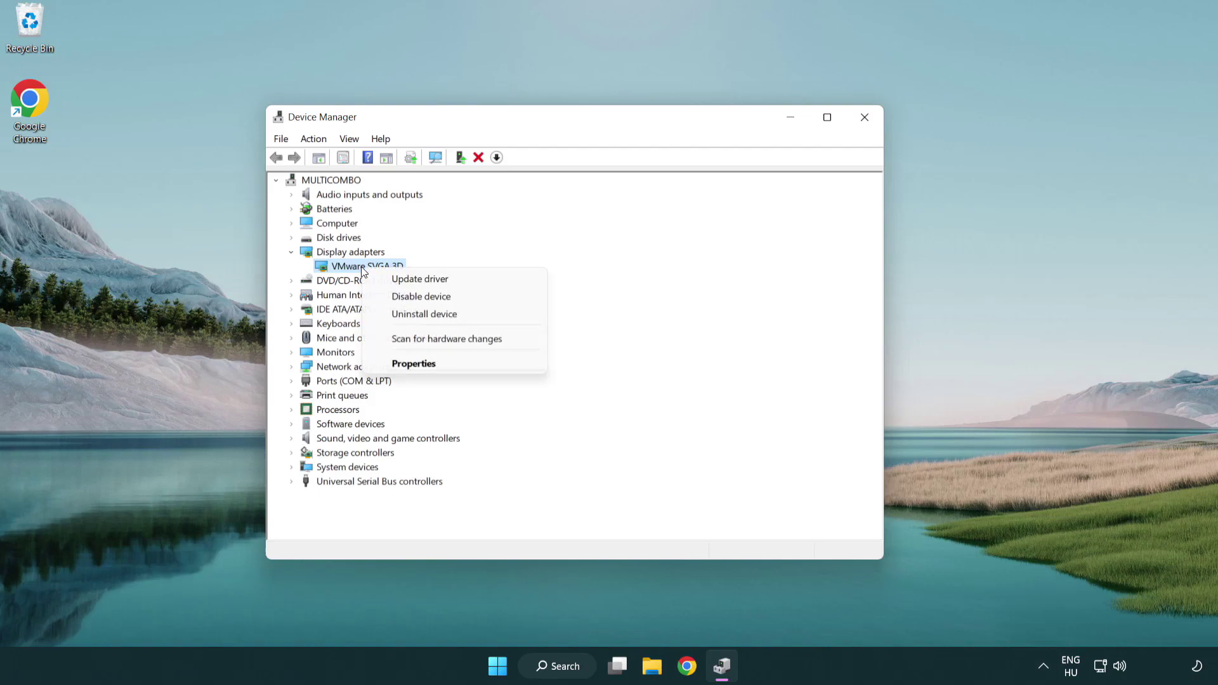
click(480, 281)
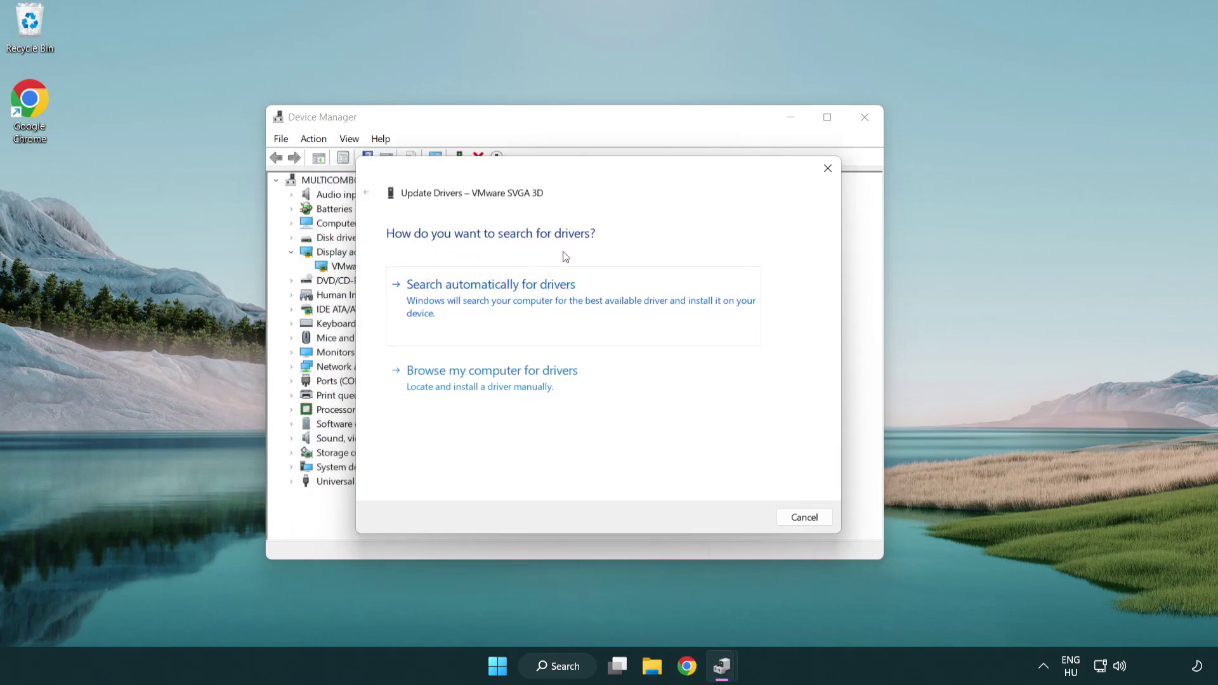
click(535, 297)
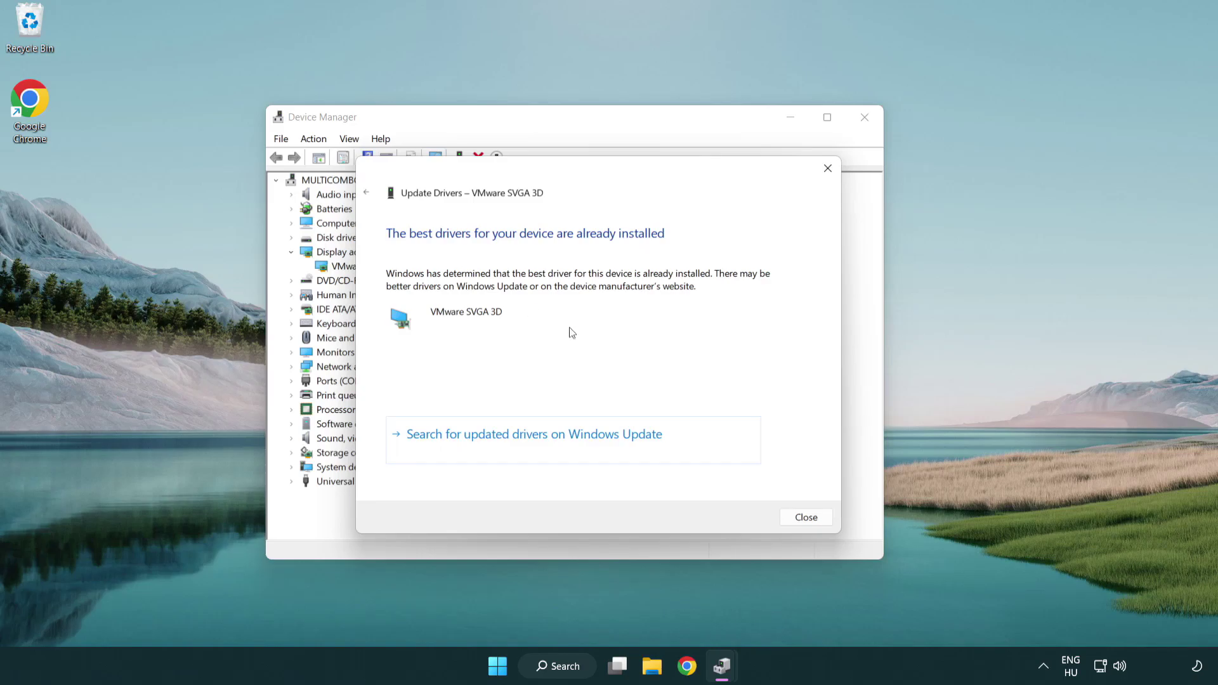
click(807, 518)
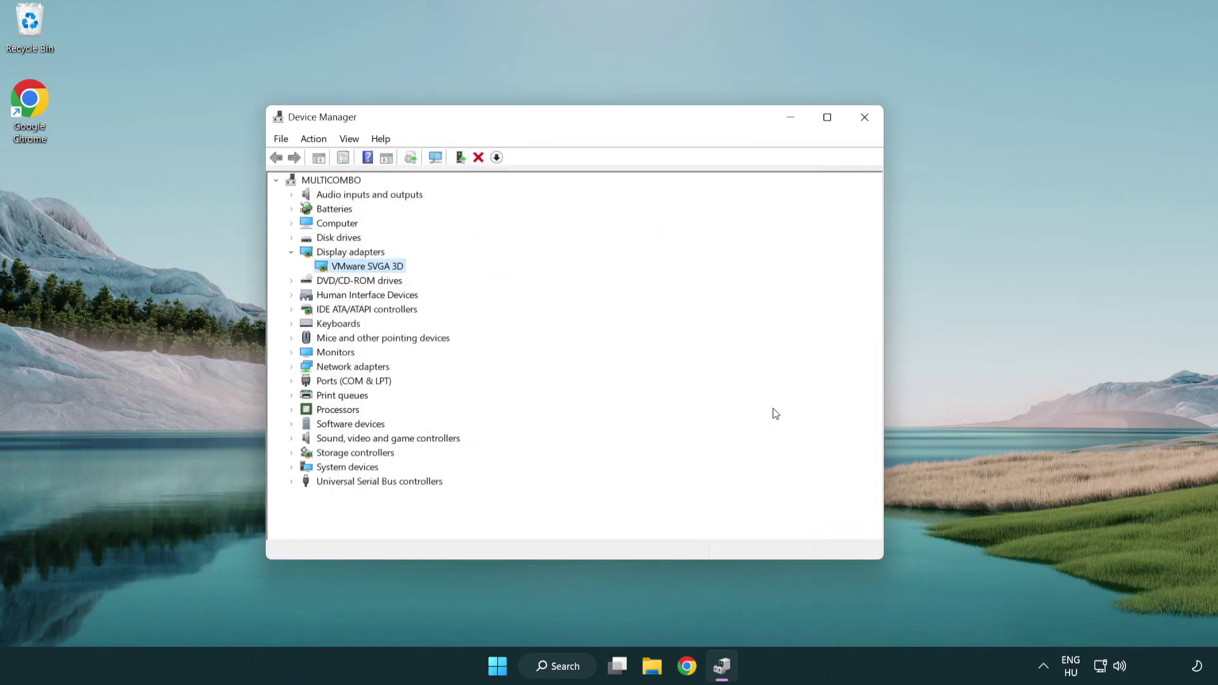
Close Device Manager and run a Windows Update check, confirming the PC is up to date
click(868, 122)
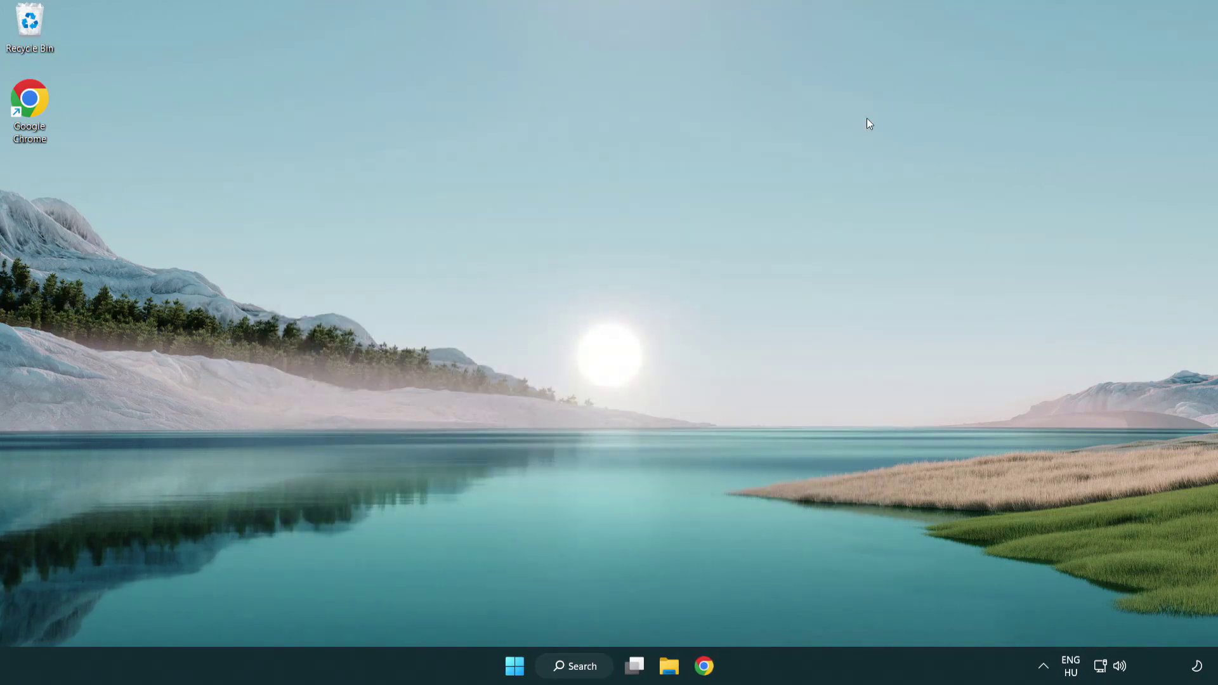
click(585, 664)
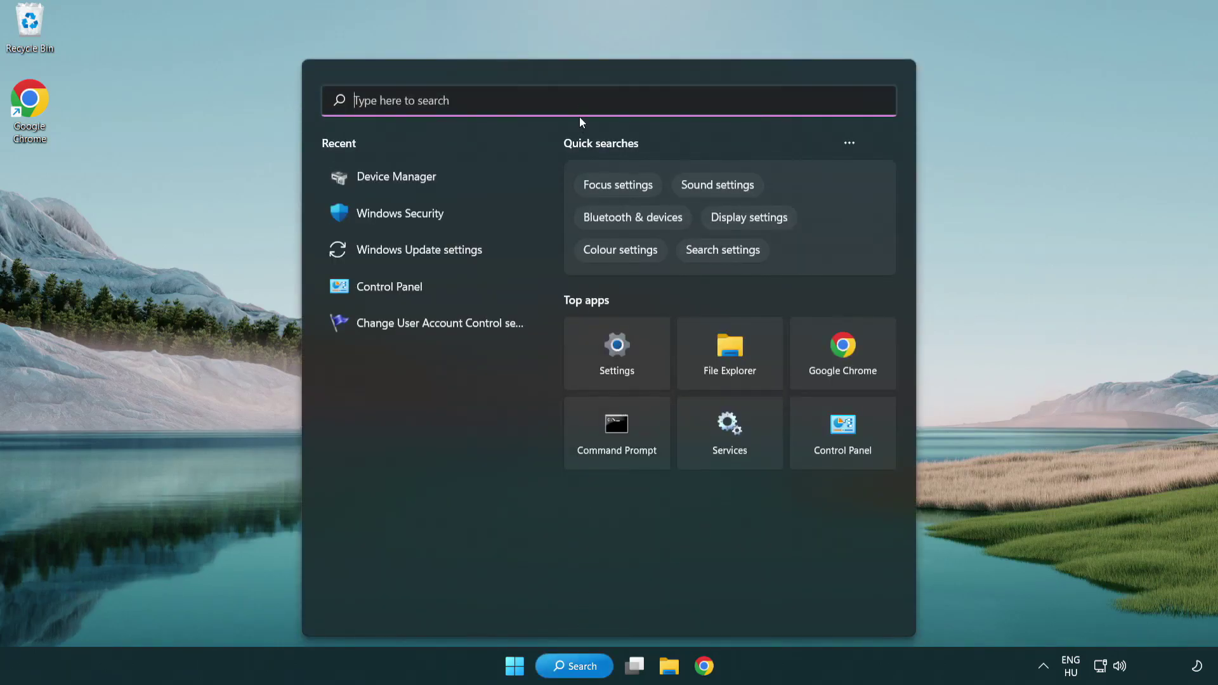
text(update)
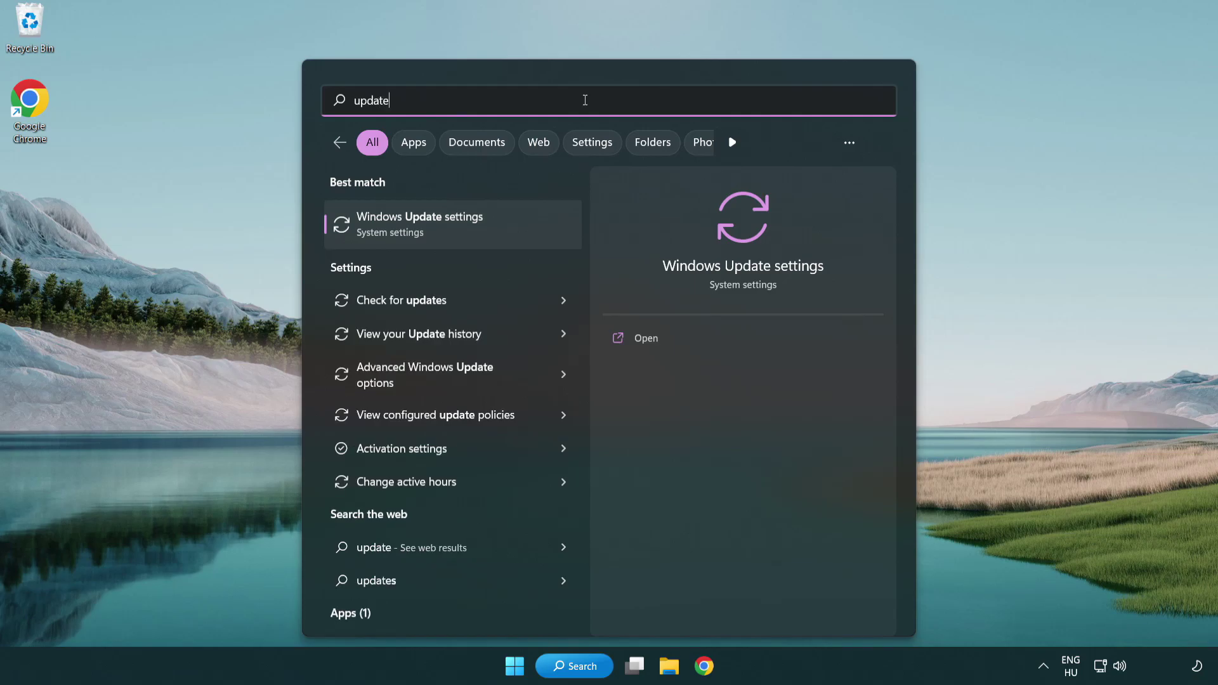
click(475, 233)
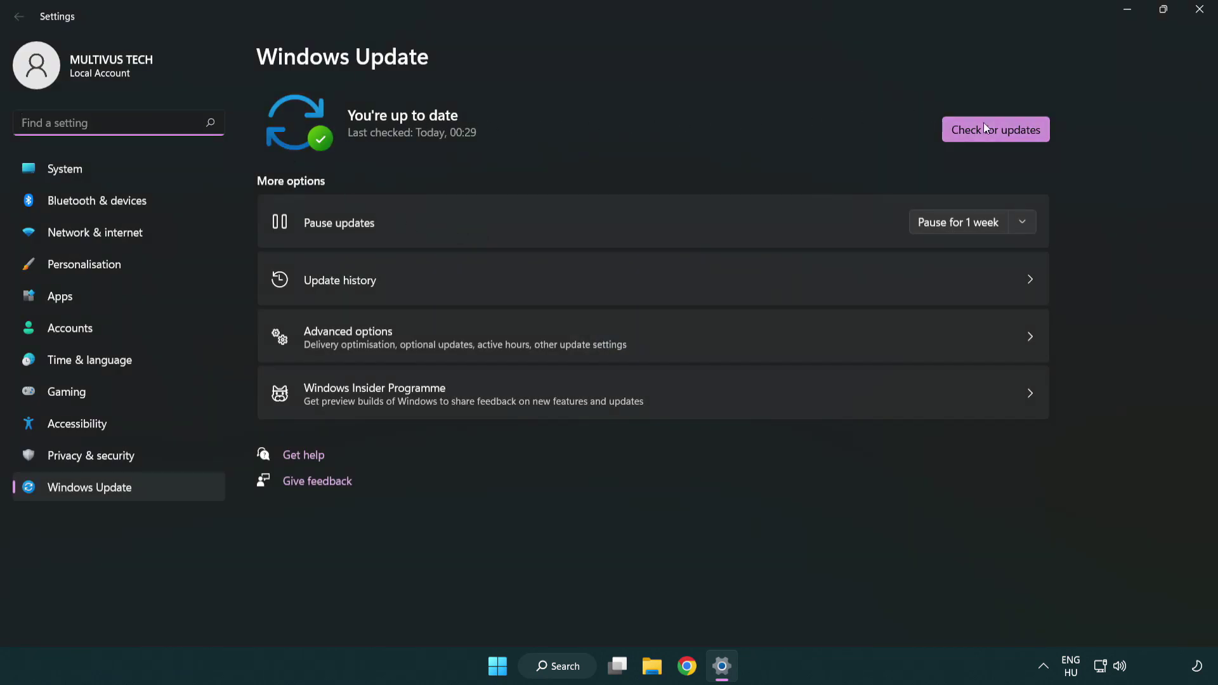
click(1016, 138)
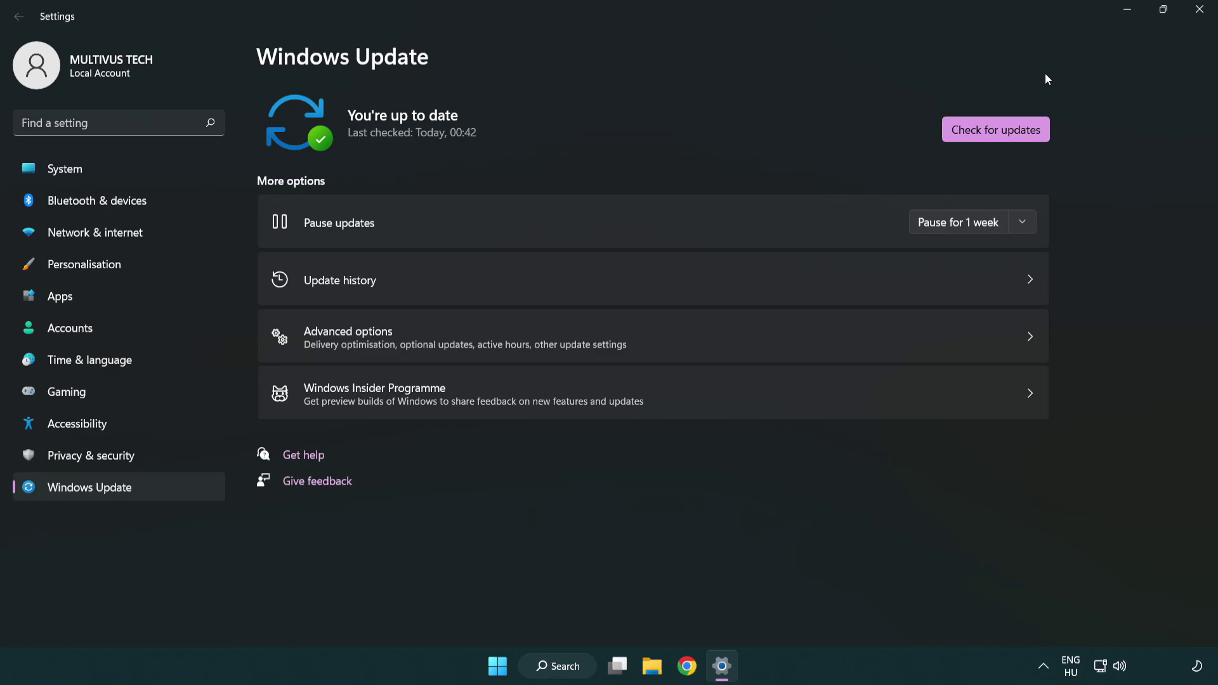
click(1195, 19)
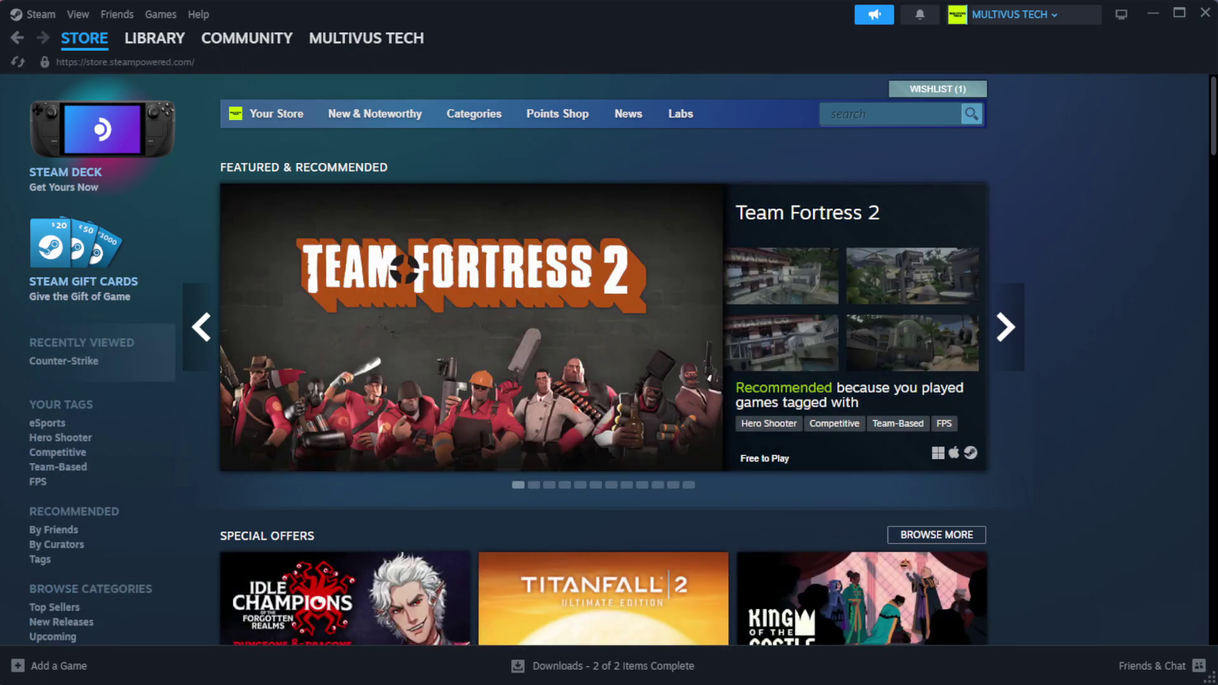
Go to Steam's Library home and right-click "YOUR NOT WORKING GAME" under Favorites
mouse_move(152, 46)
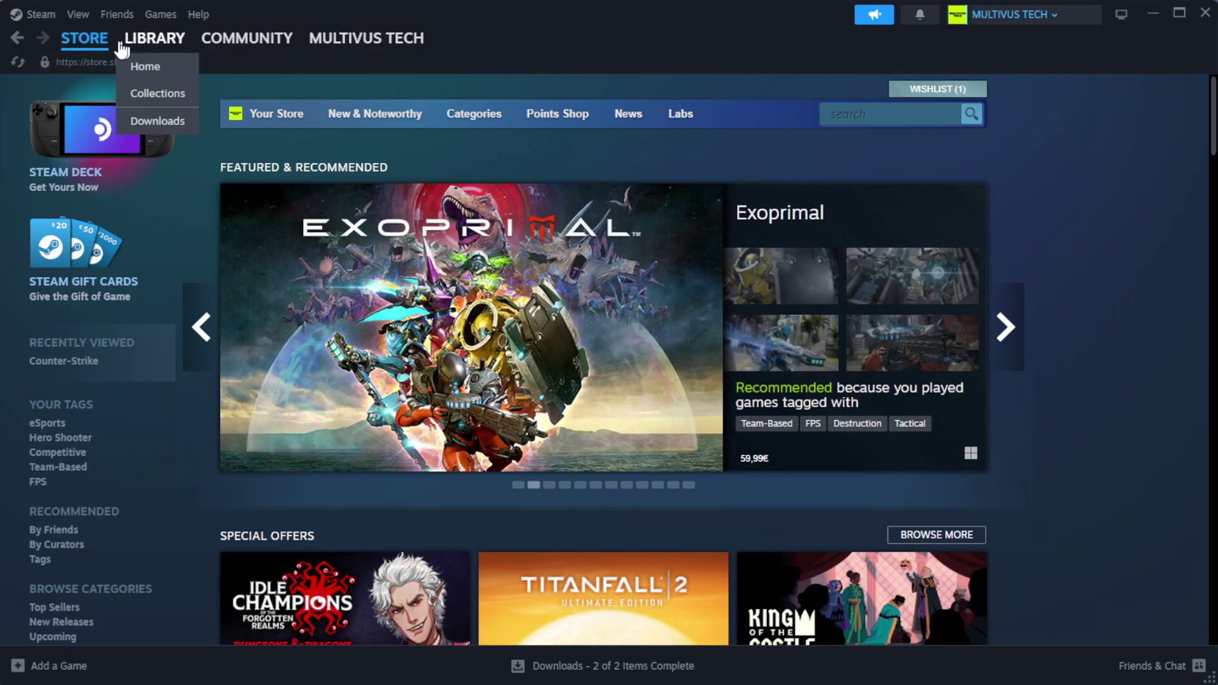
click(173, 70)
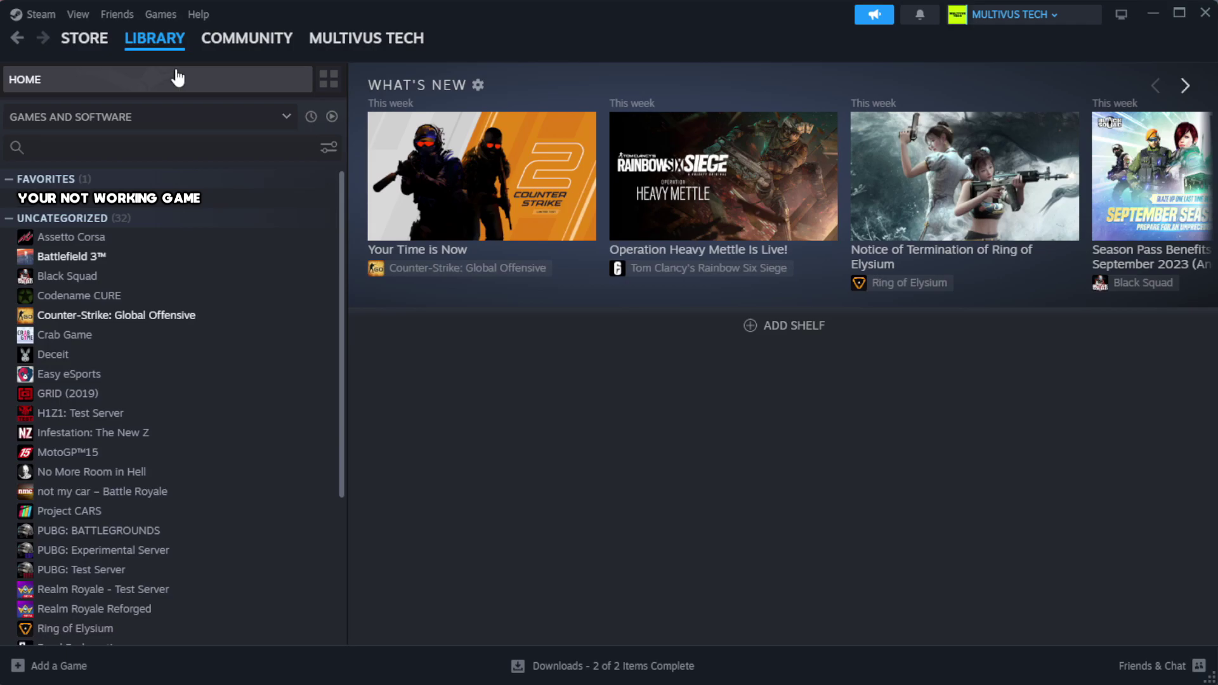
right_click(301, 202)
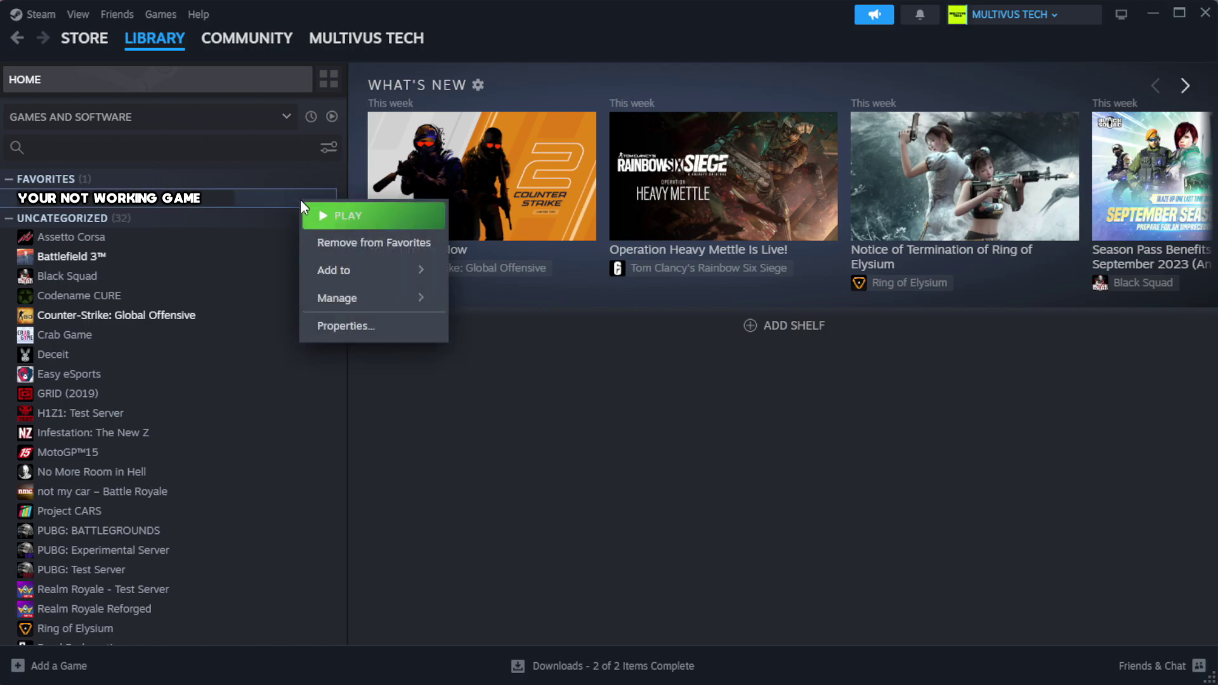
Verify the game's installed files from Properties, with all 1039 files validated
click(385, 327)
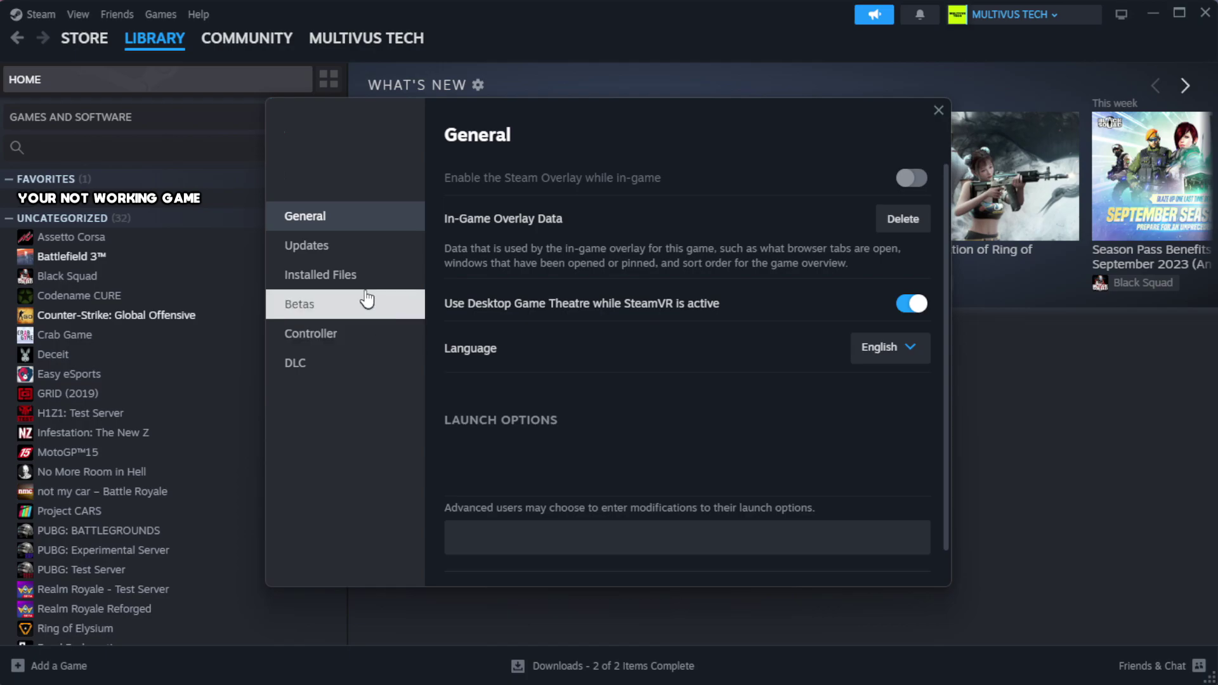
click(400, 289)
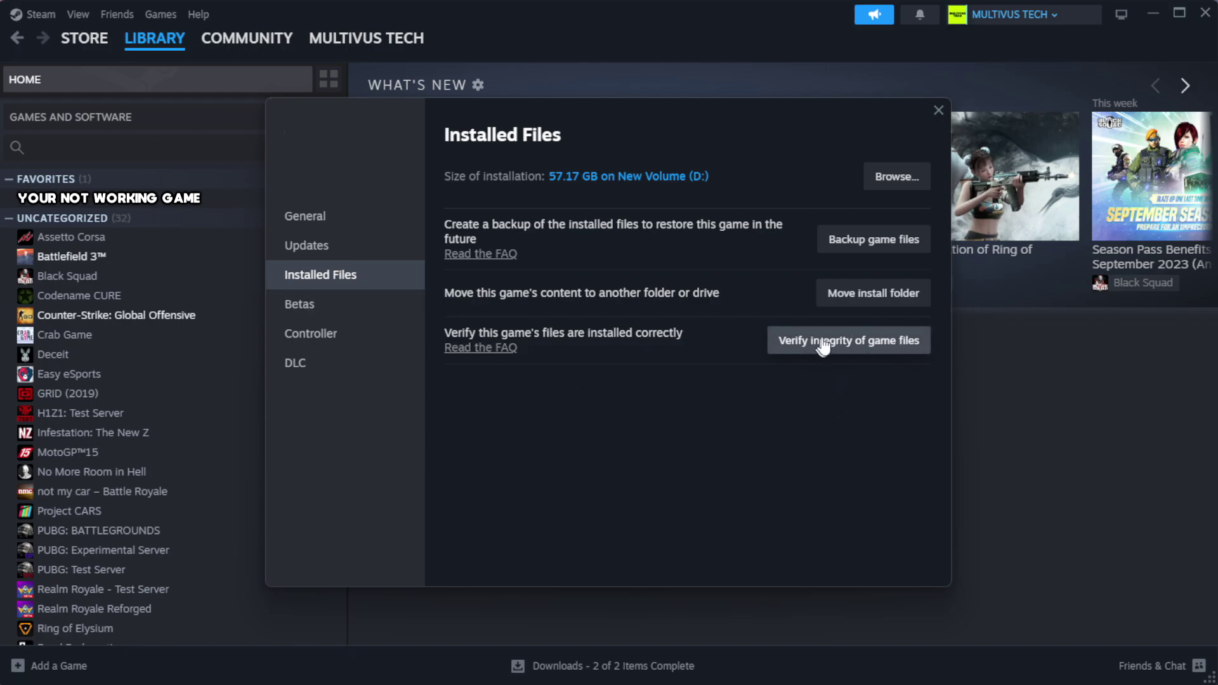
click(857, 353)
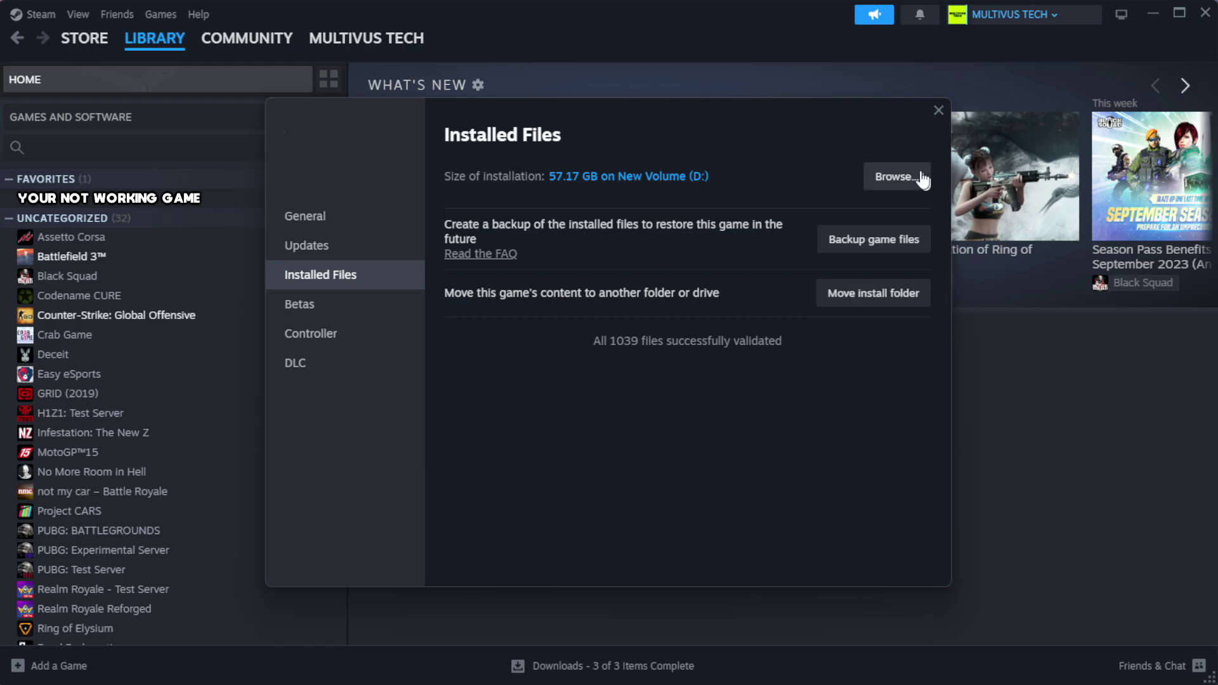
Browse to the game's install folder and open the YOUR NOT WORKING GAME shortcut's Properties
click(896, 178)
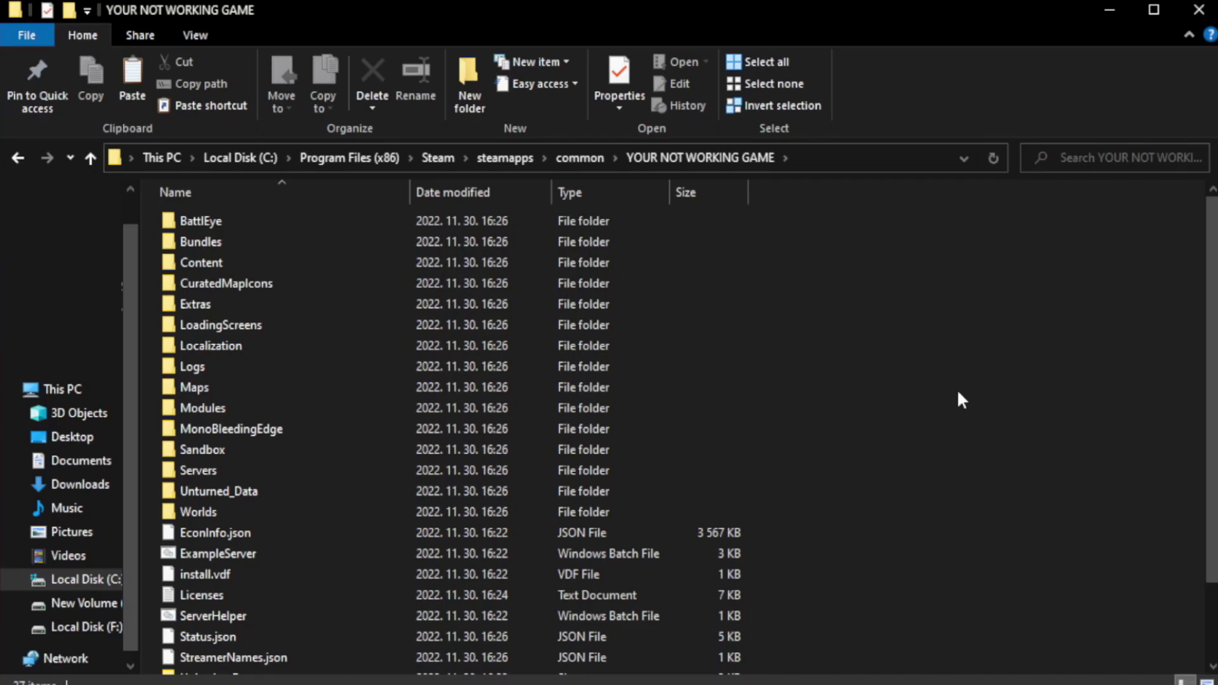
scroll(1215, 342, down, 2)
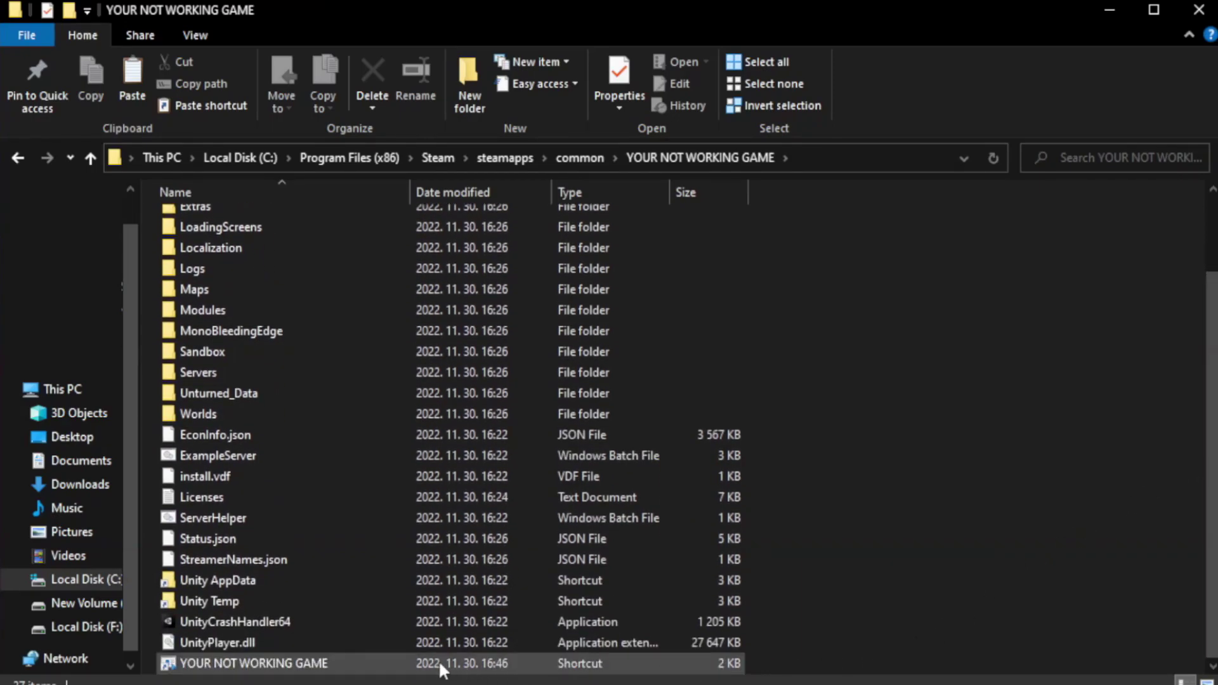
click(444, 664)
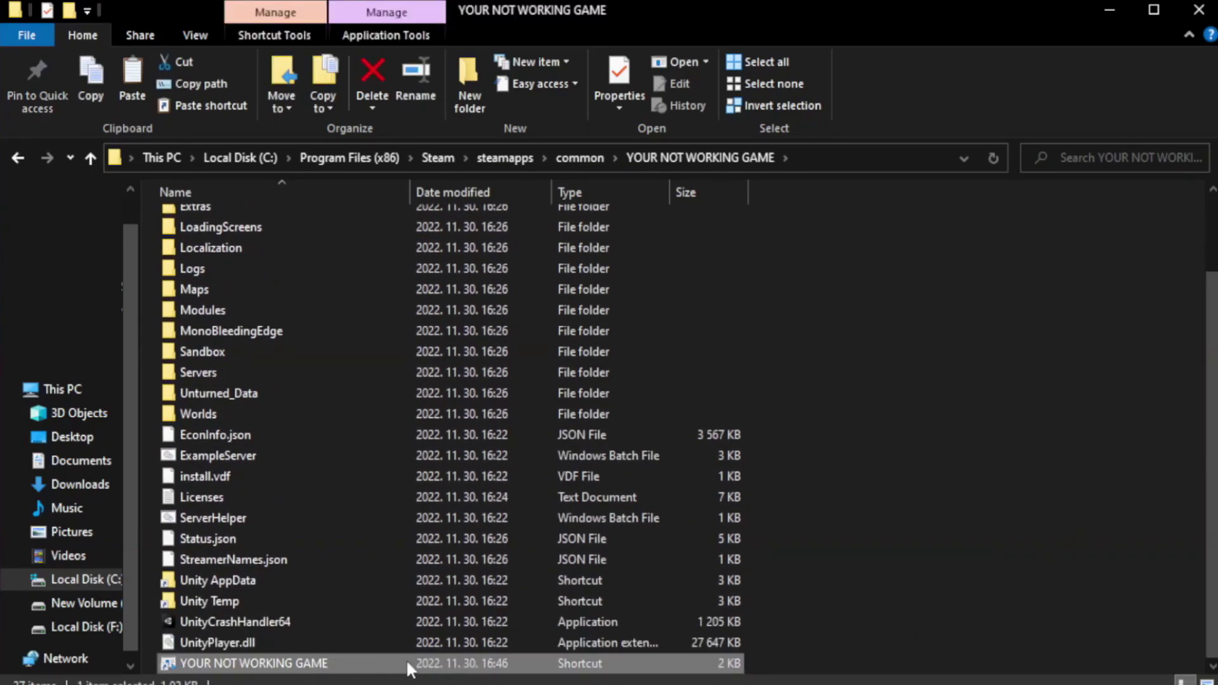
right_click(406, 664)
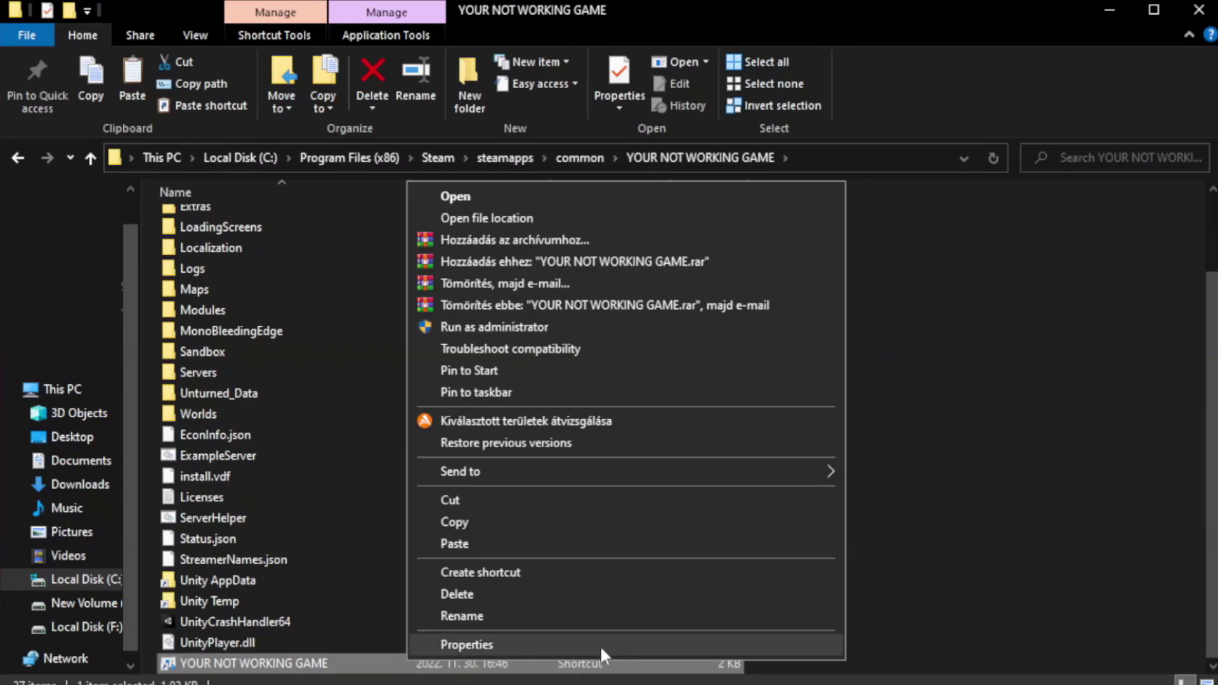
click(620, 642)
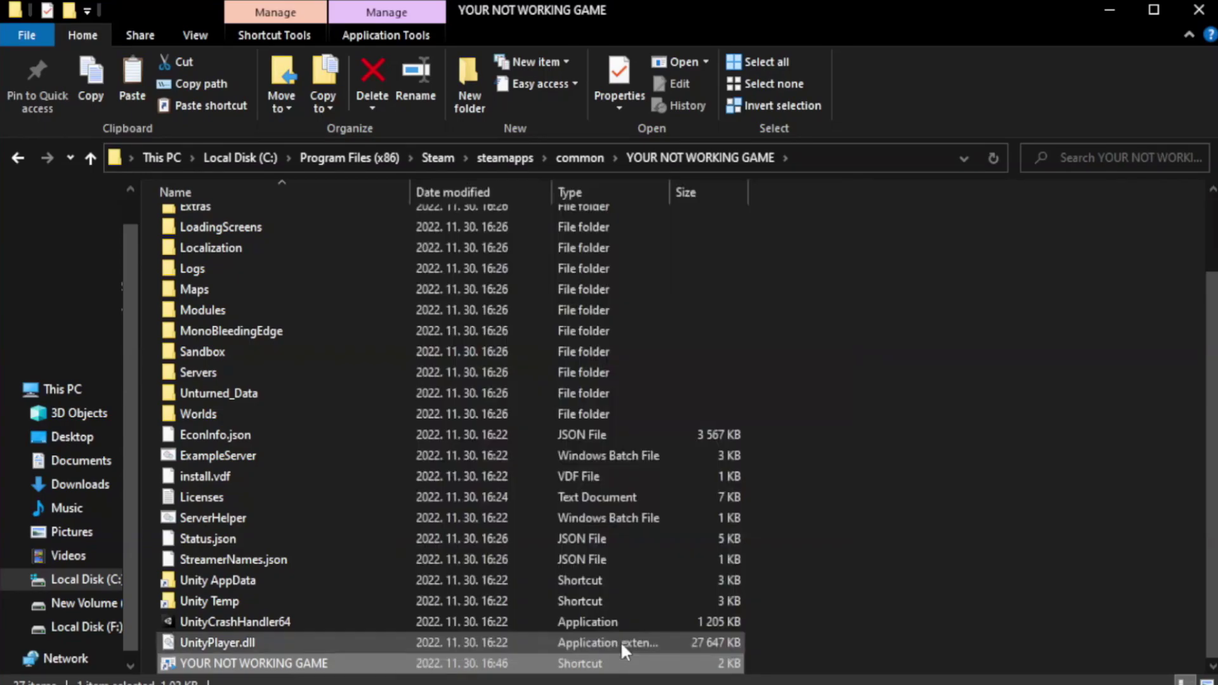
drag(608, 341, 612, 125)
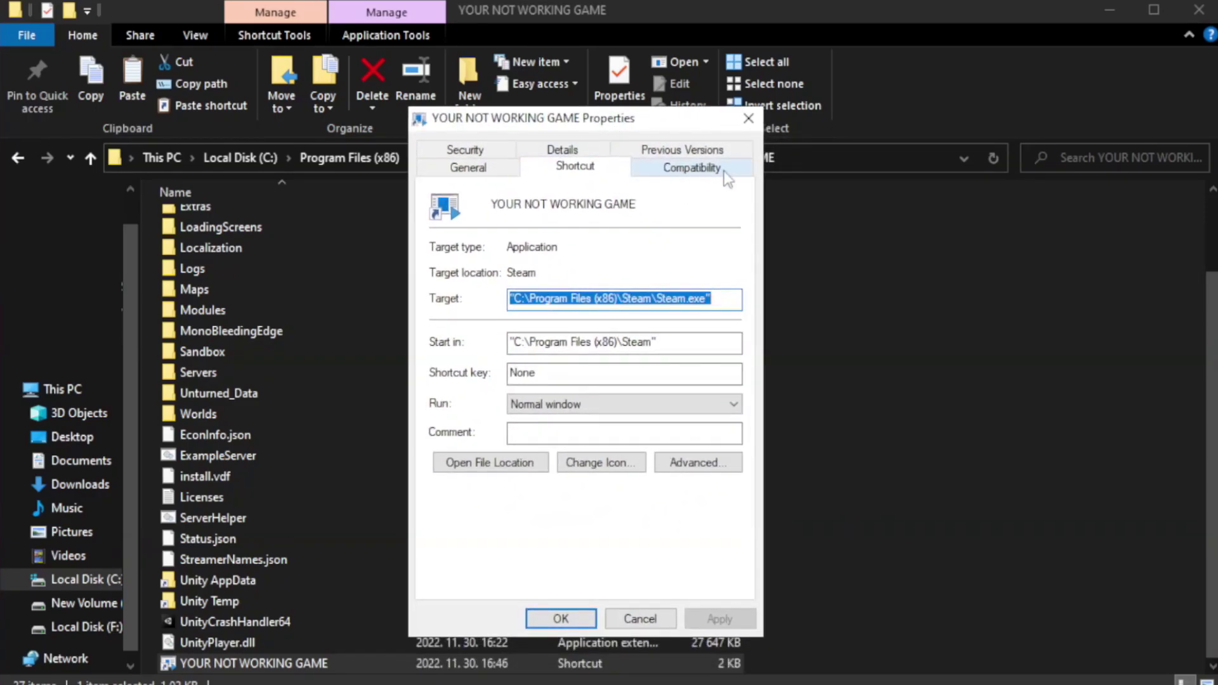
Set the shortcut to Windows 8 compatibility mode and run as administrator, then apply
click(686, 170)
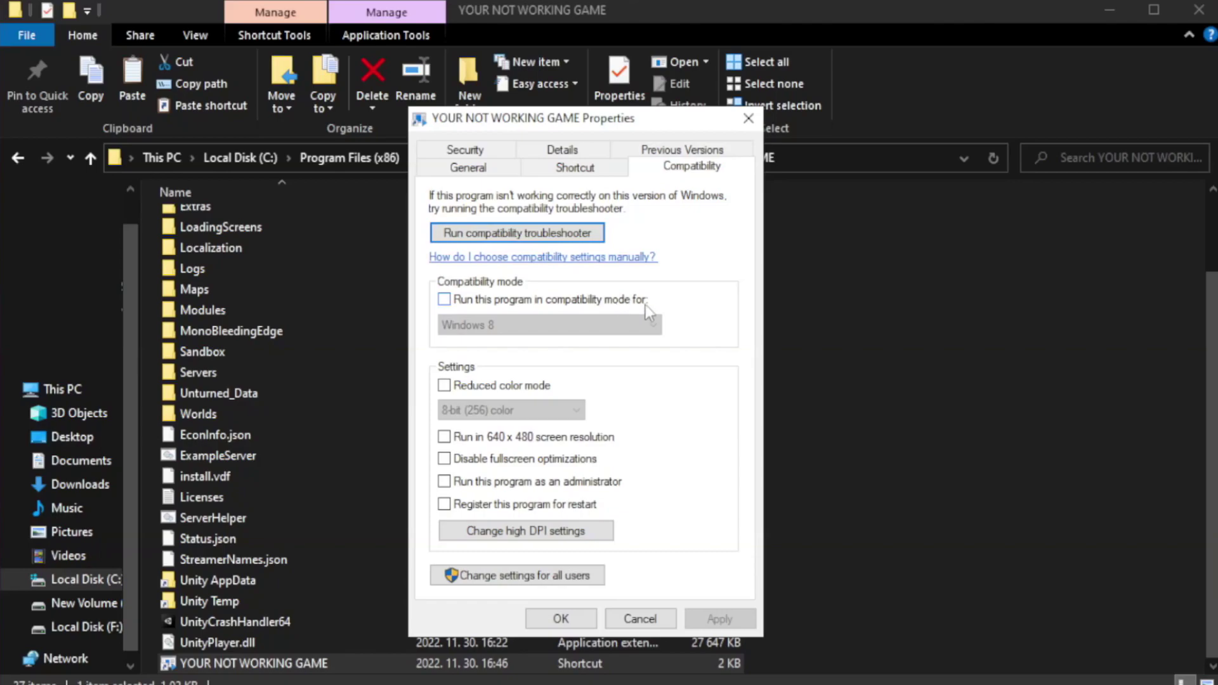
click(483, 301)
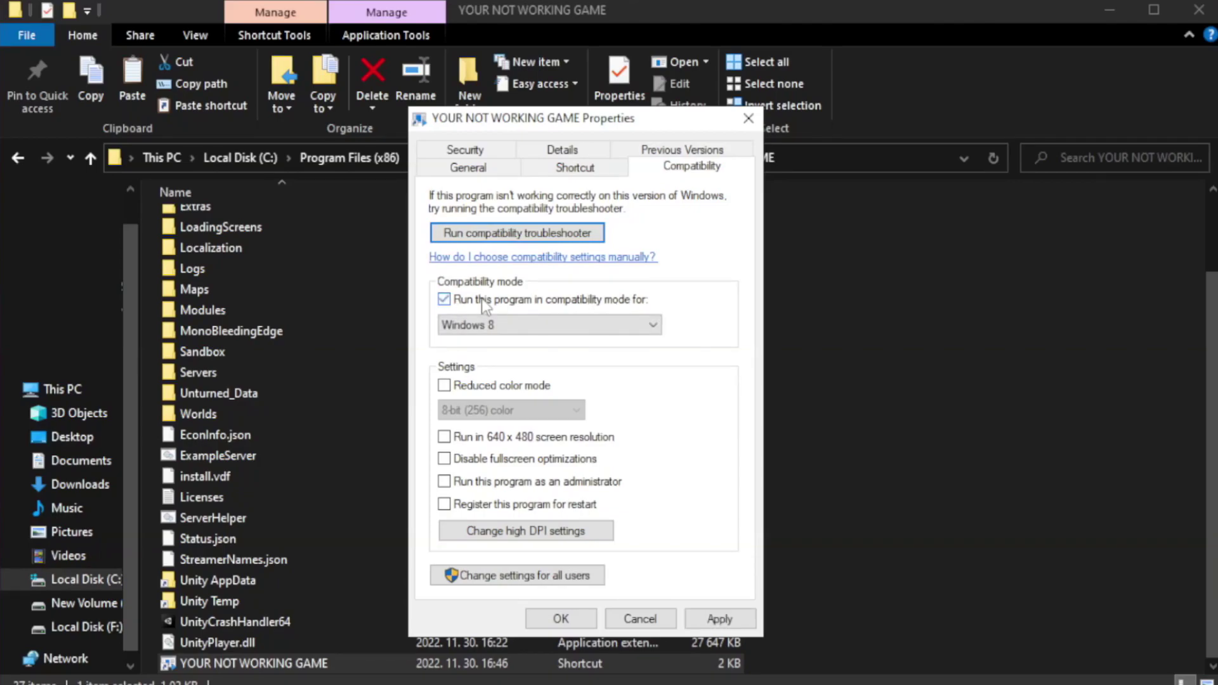
click(537, 324)
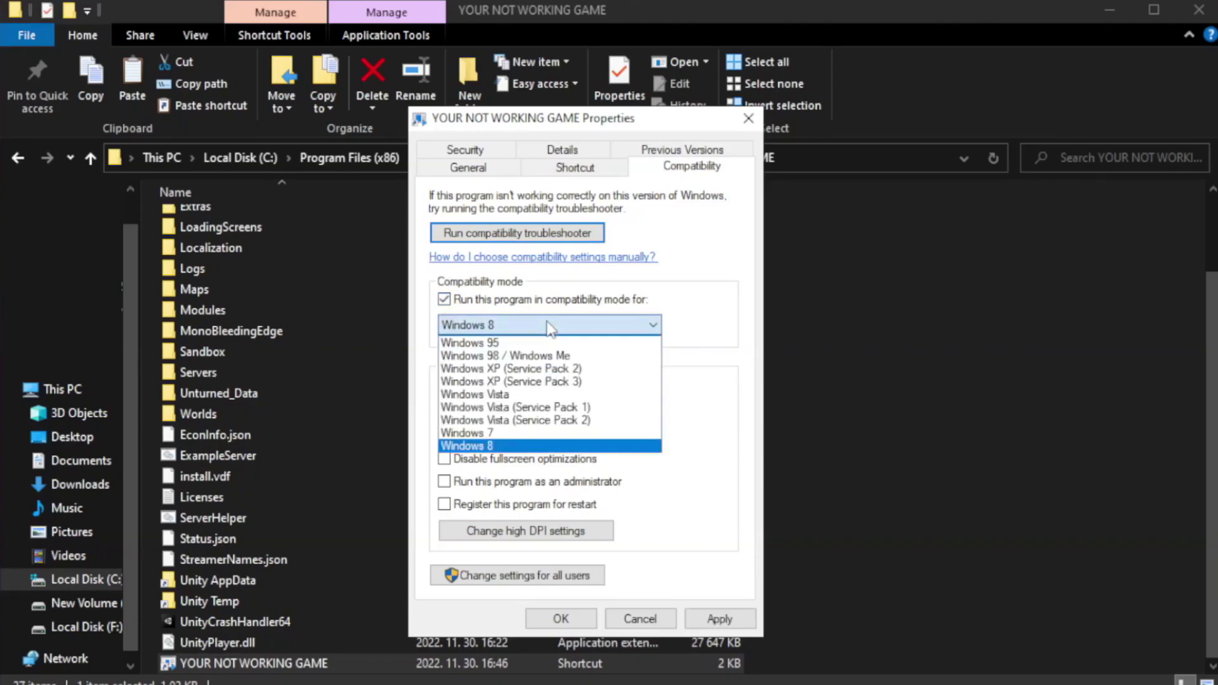
click(517, 446)
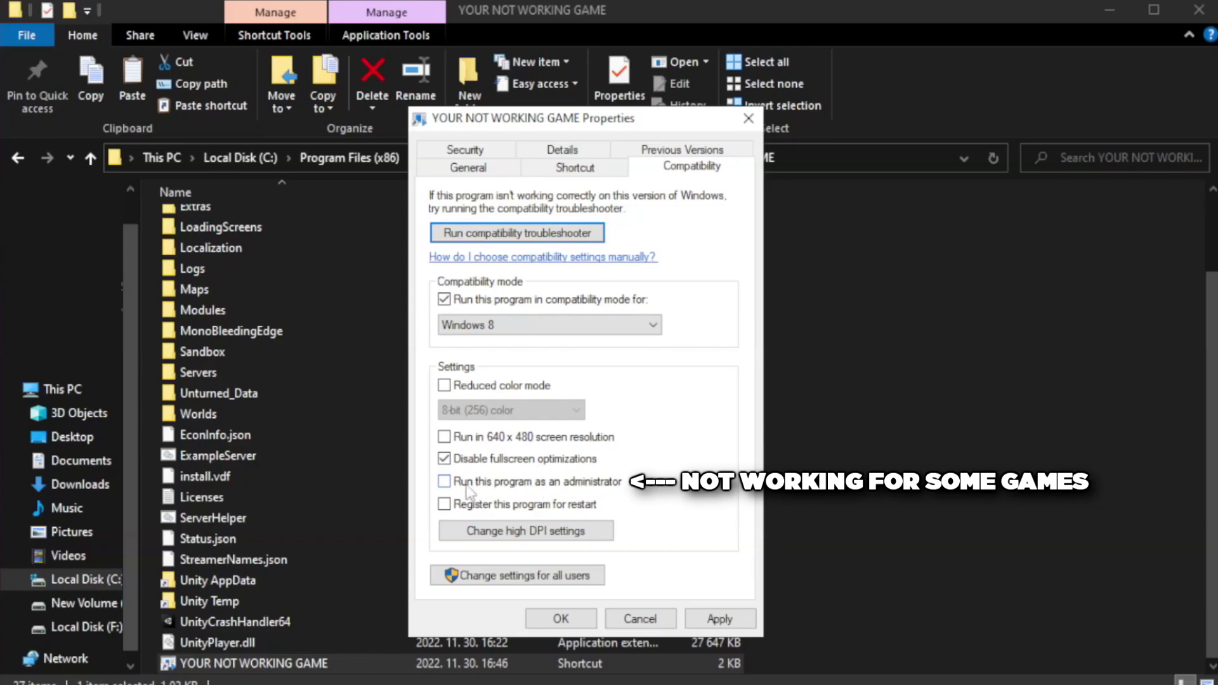
click(481, 493)
click(719, 619)
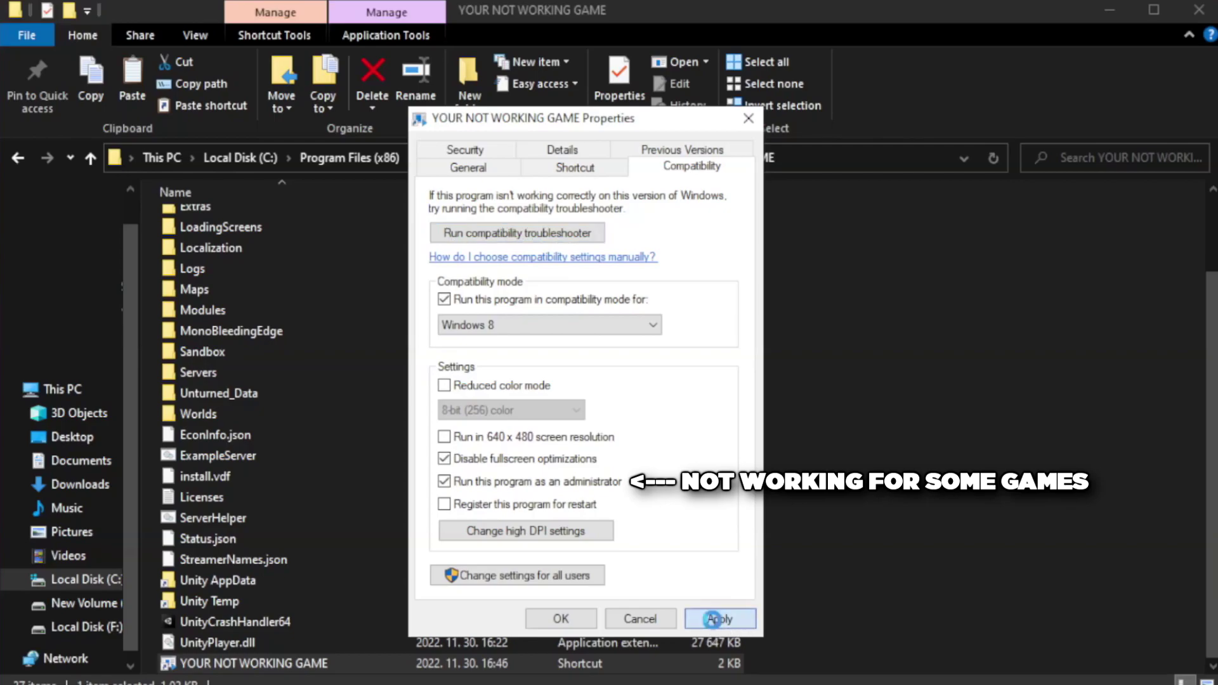
click(559, 620)
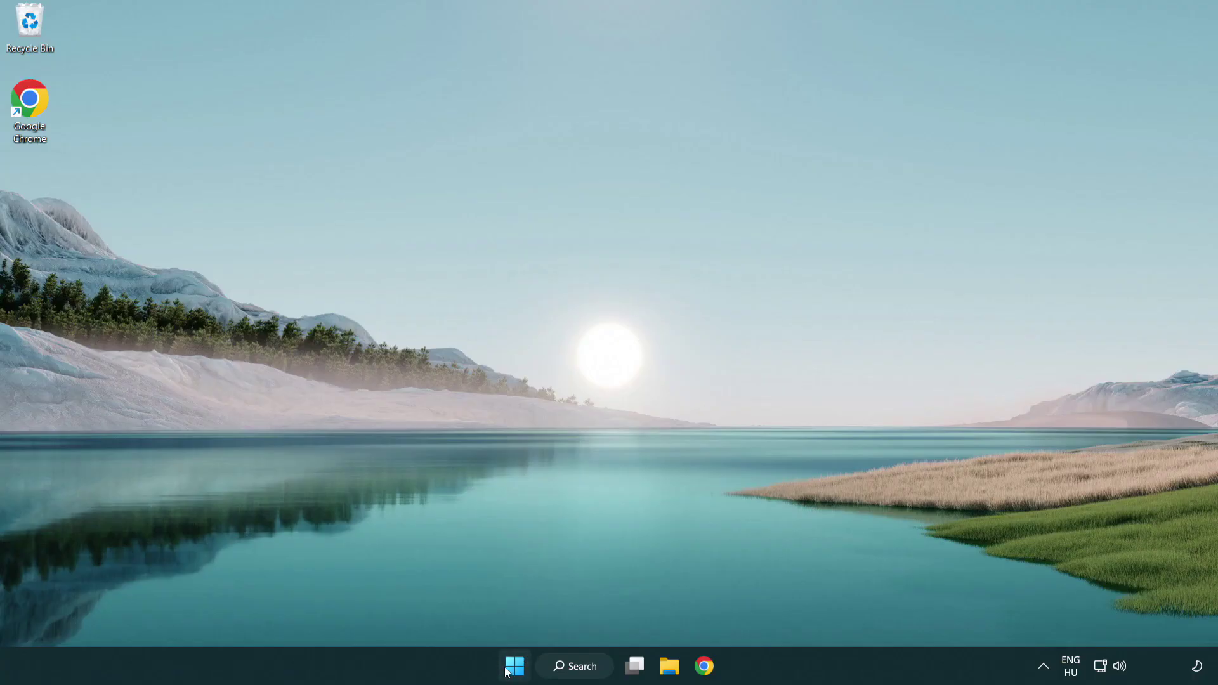
Open Task Manager to the Startup apps list
right_click(515, 672)
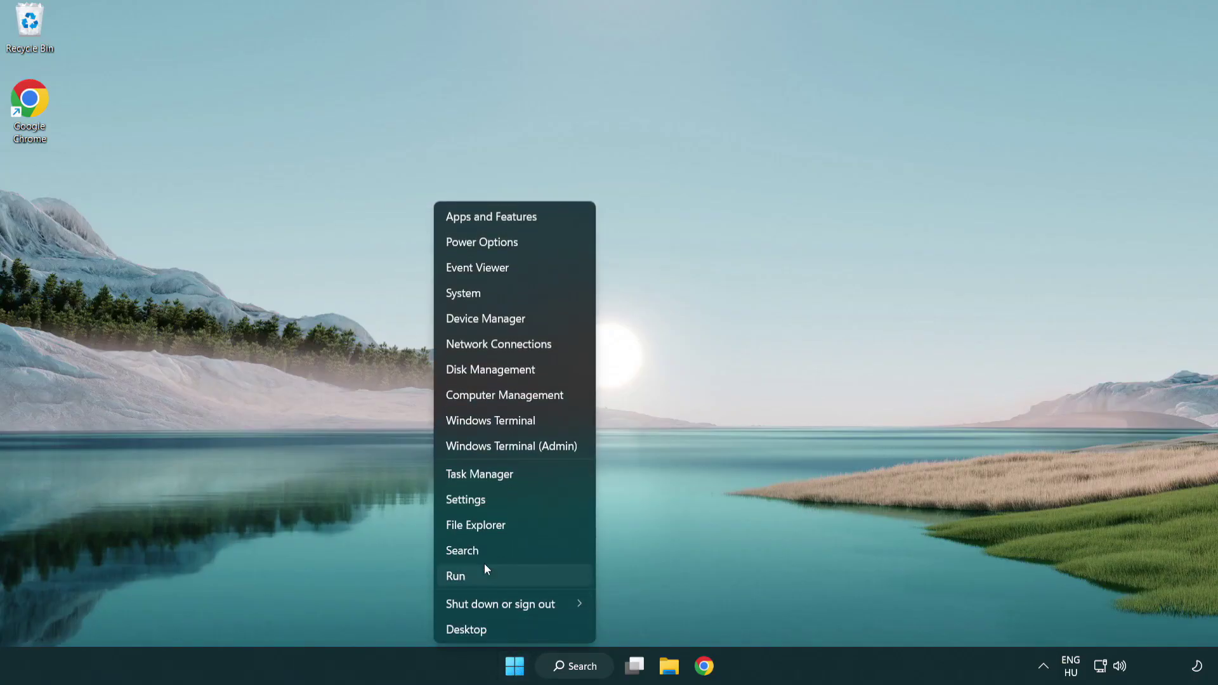
click(538, 481)
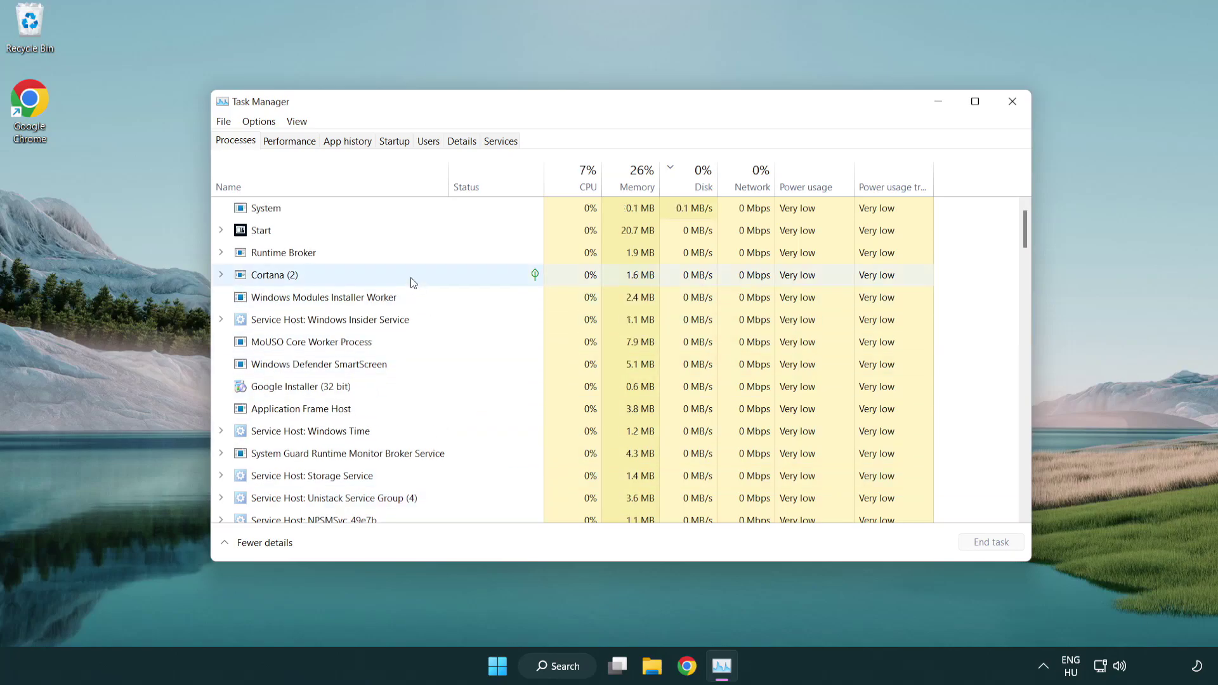
click(399, 148)
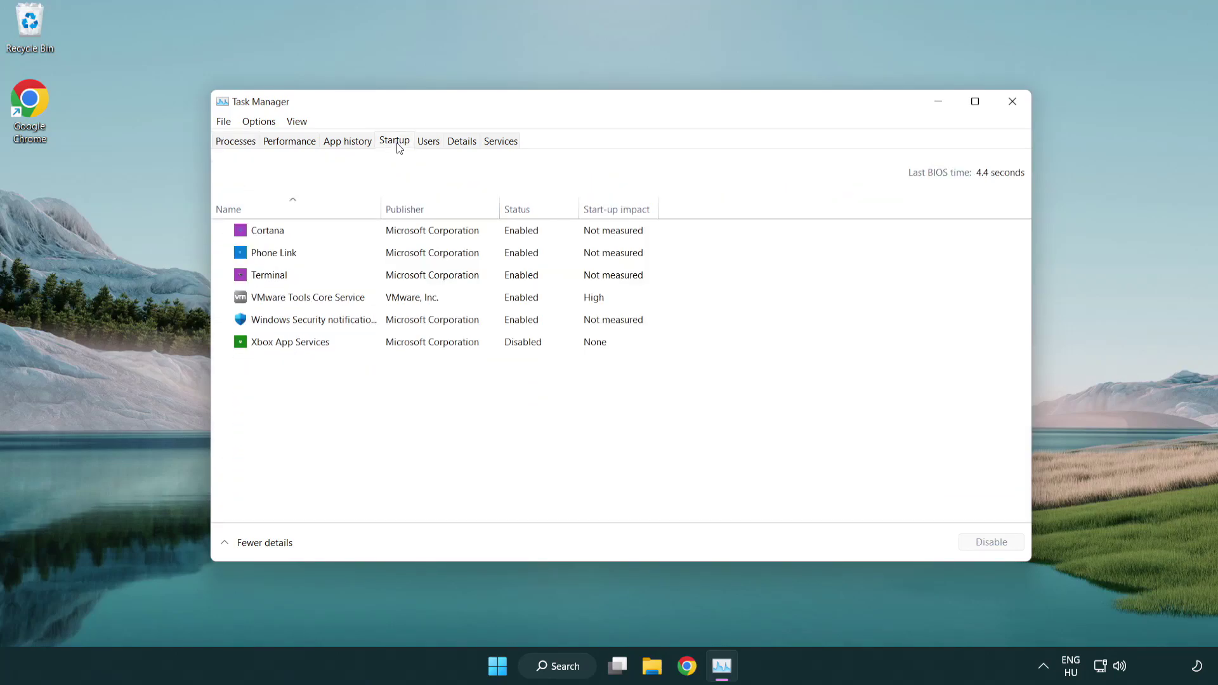
Disable Terminal, Phone Link, Cortana and Windows Security notification startup entries, then close Task Manager
click(399, 278)
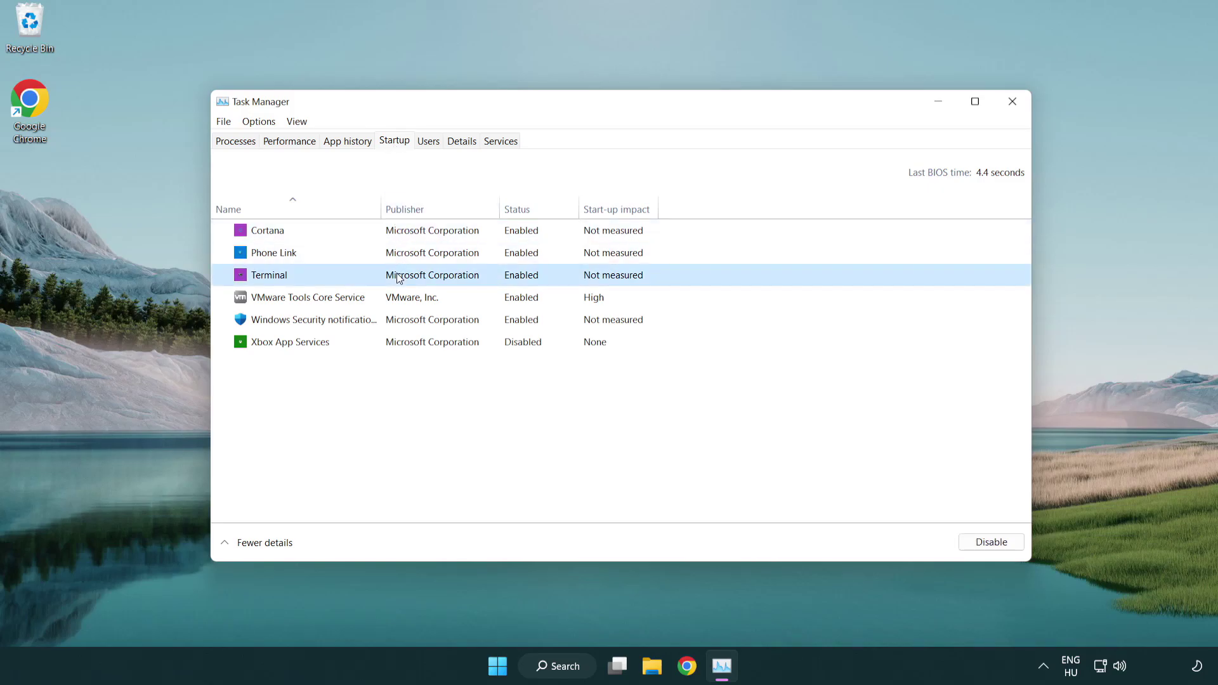
click(989, 542)
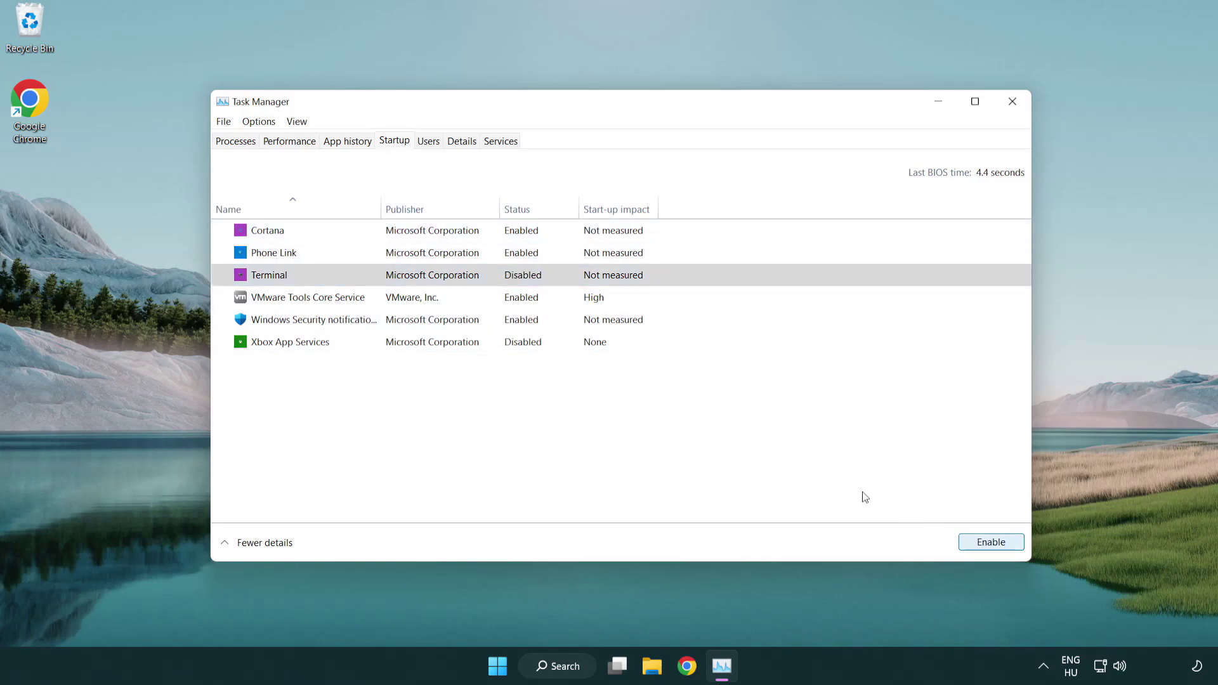
click(506, 255)
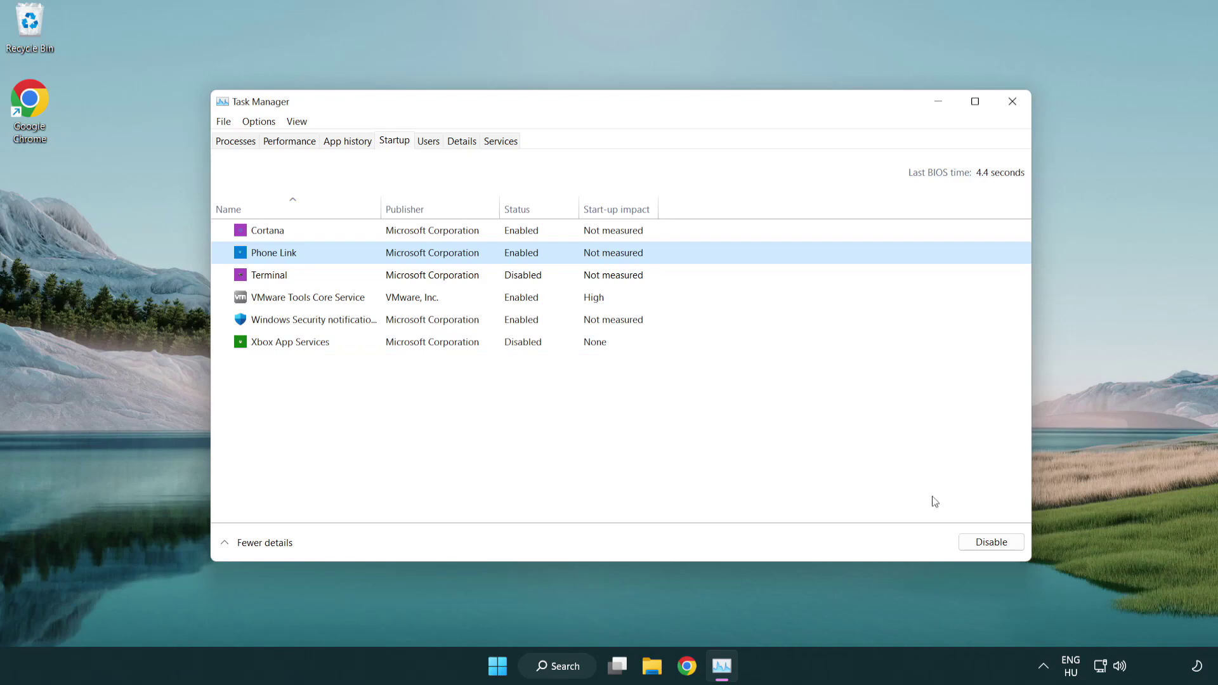
click(989, 543)
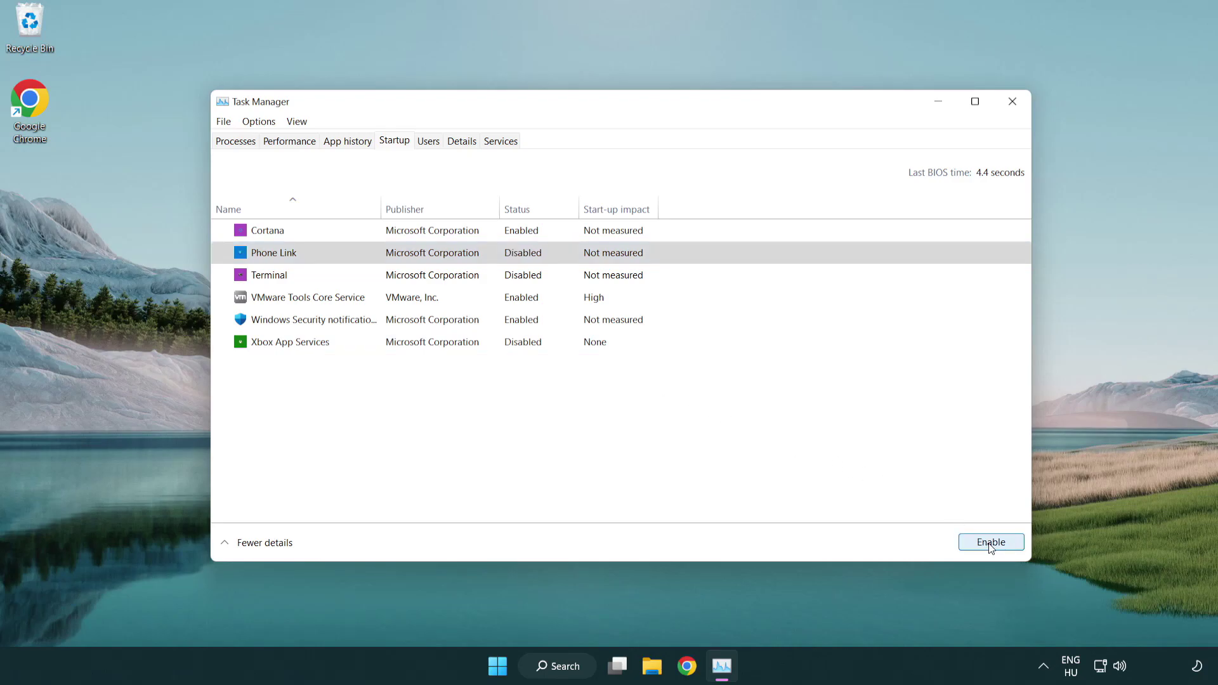
click(436, 237)
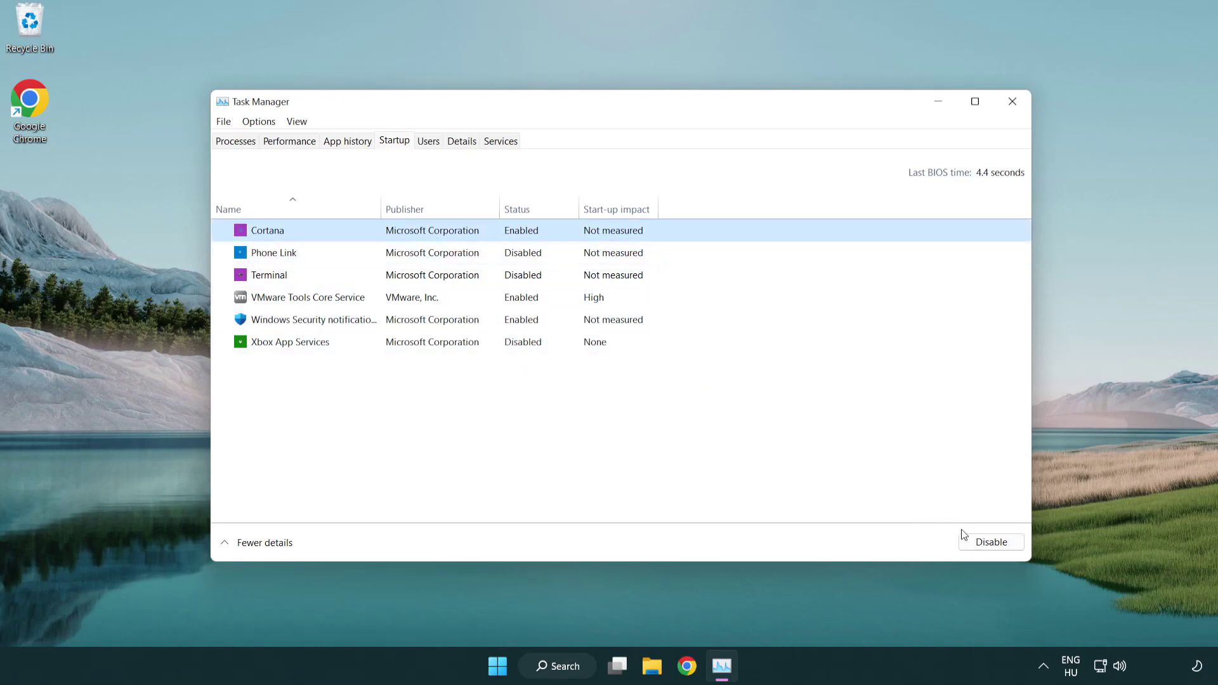
click(989, 542)
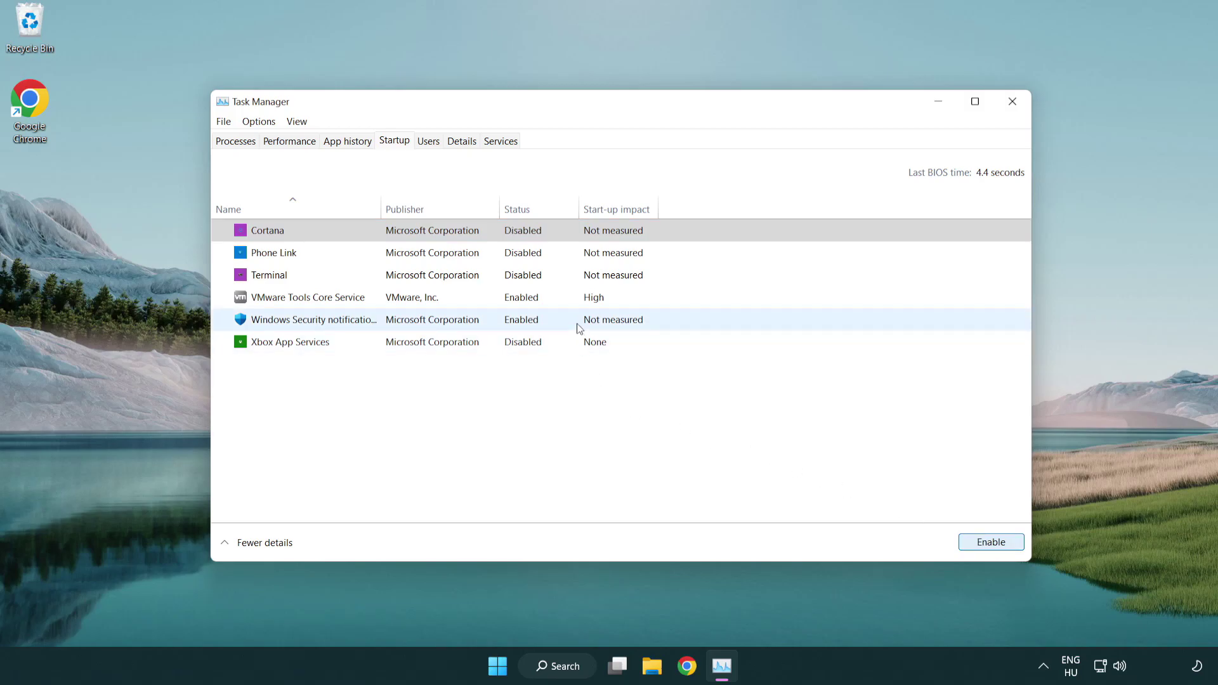
click(579, 327)
click(961, 541)
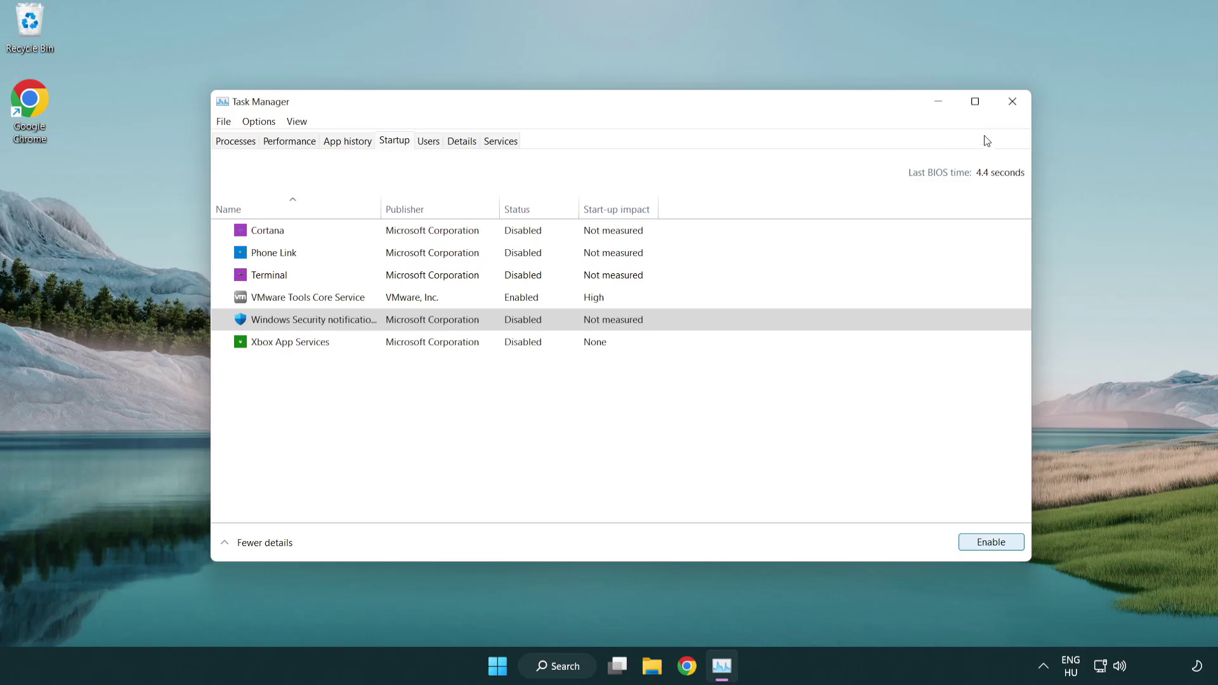
click(1016, 110)
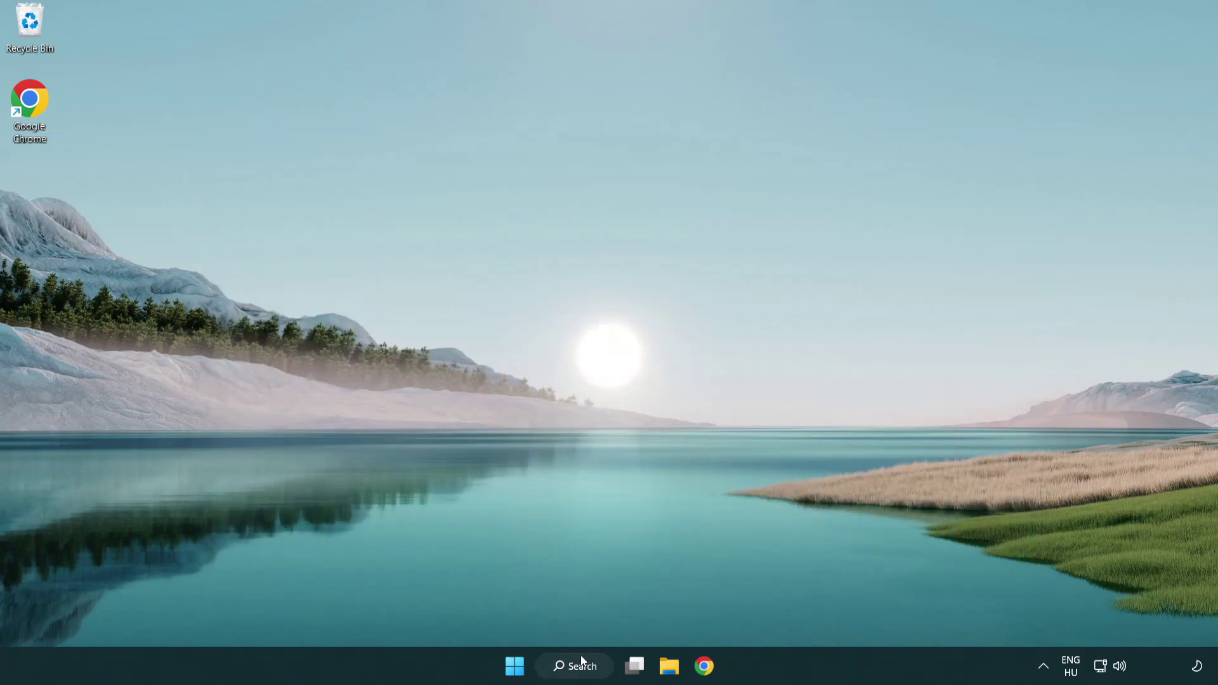
Search for "security" and launch the Windows Security app
click(583, 674)
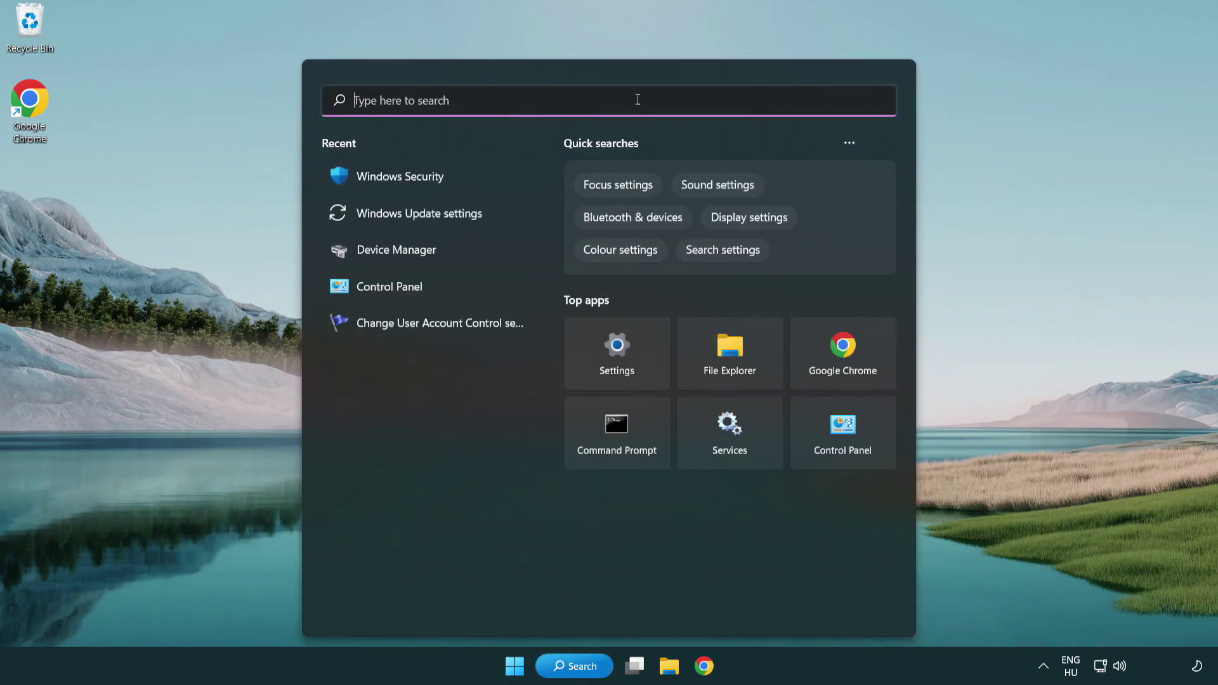
text(securi)
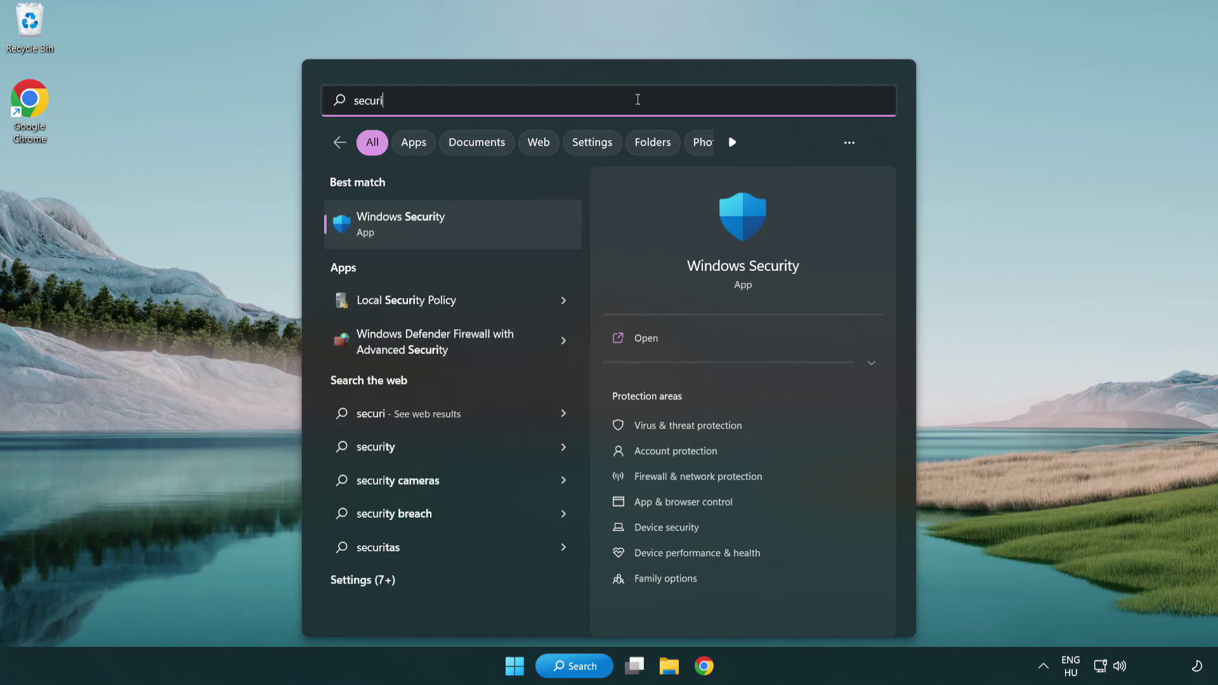
text(ty)
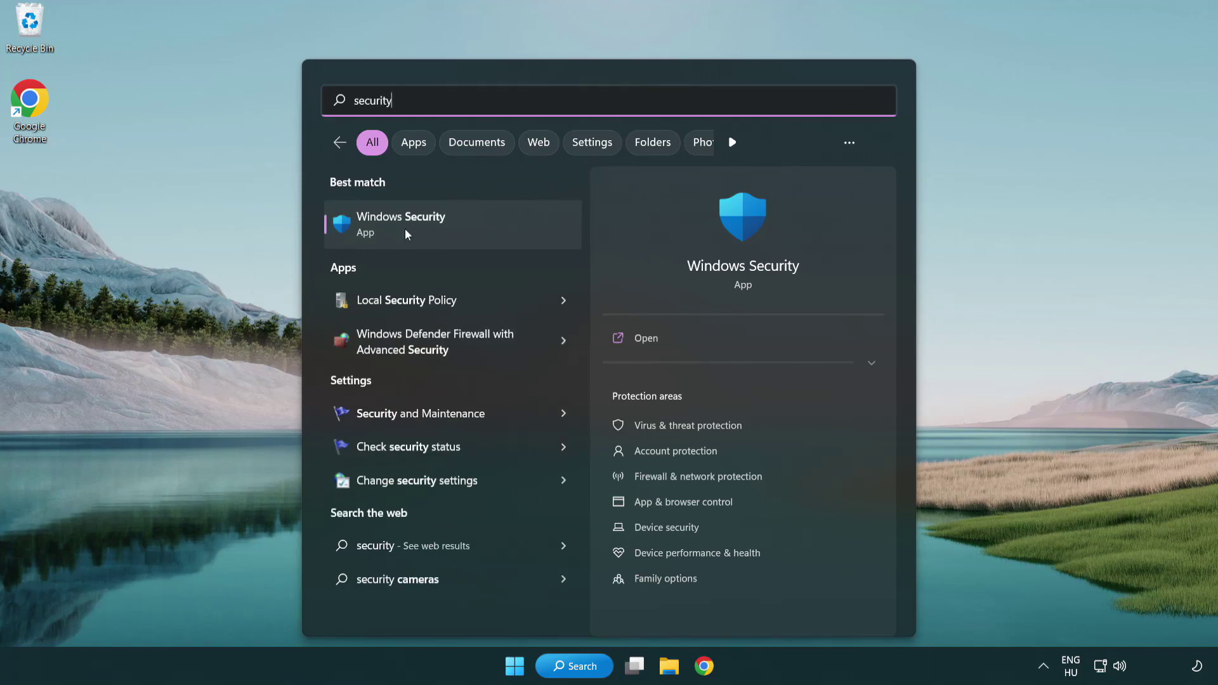
click(498, 233)
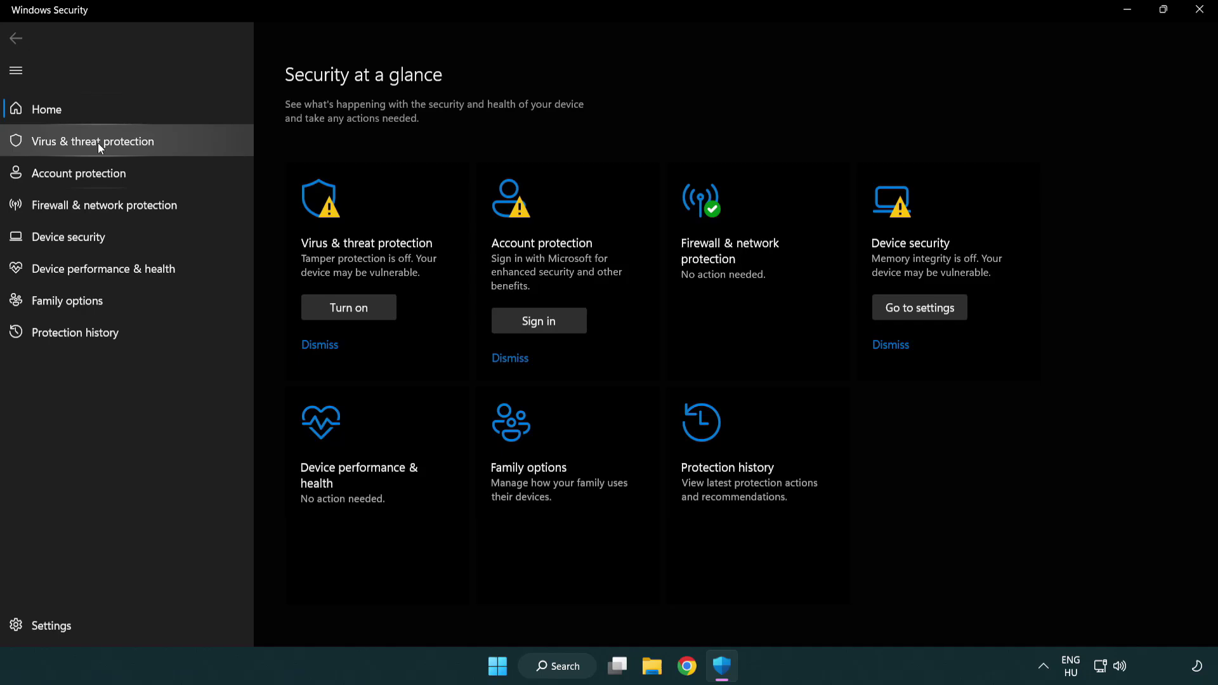
Go to Virus & threat protection settings and open the Exclusions page
click(186, 145)
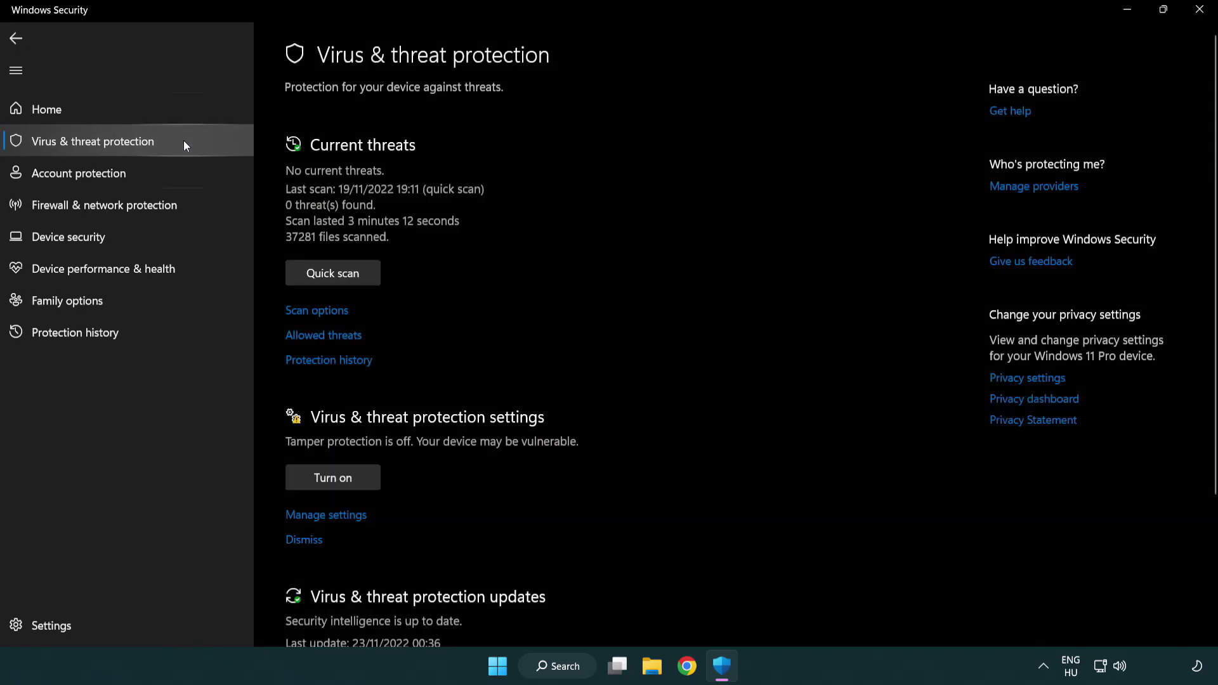
scroll(352, 261, down, 3)
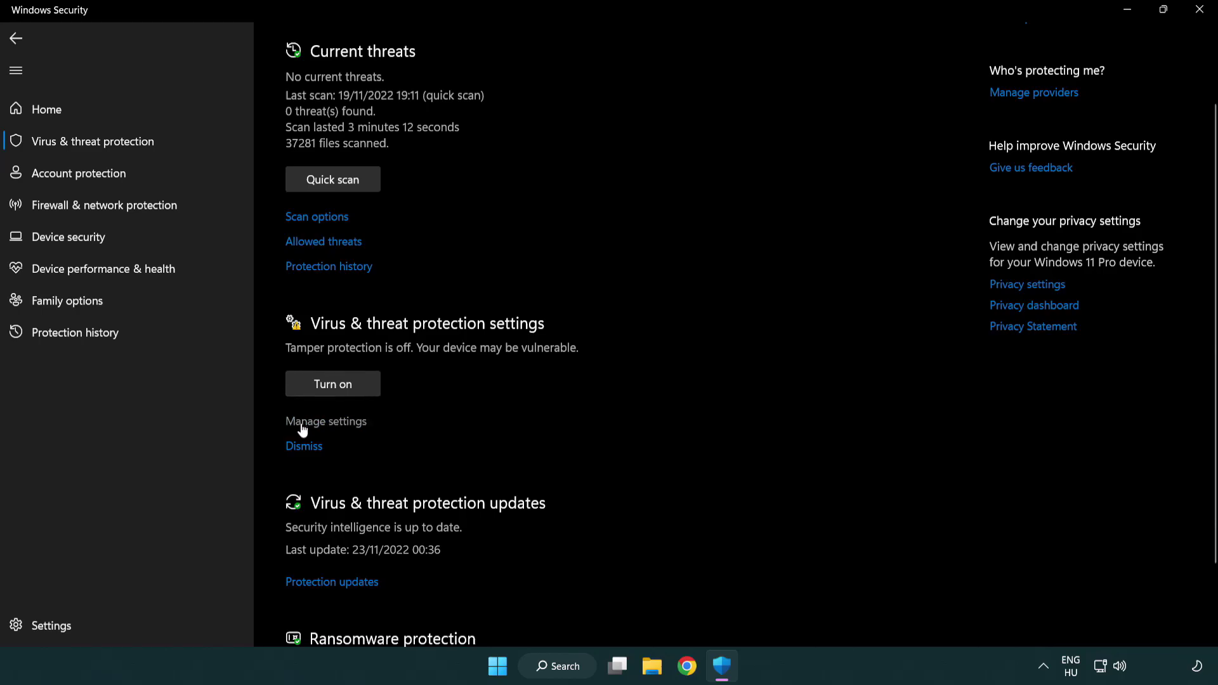
click(325, 422)
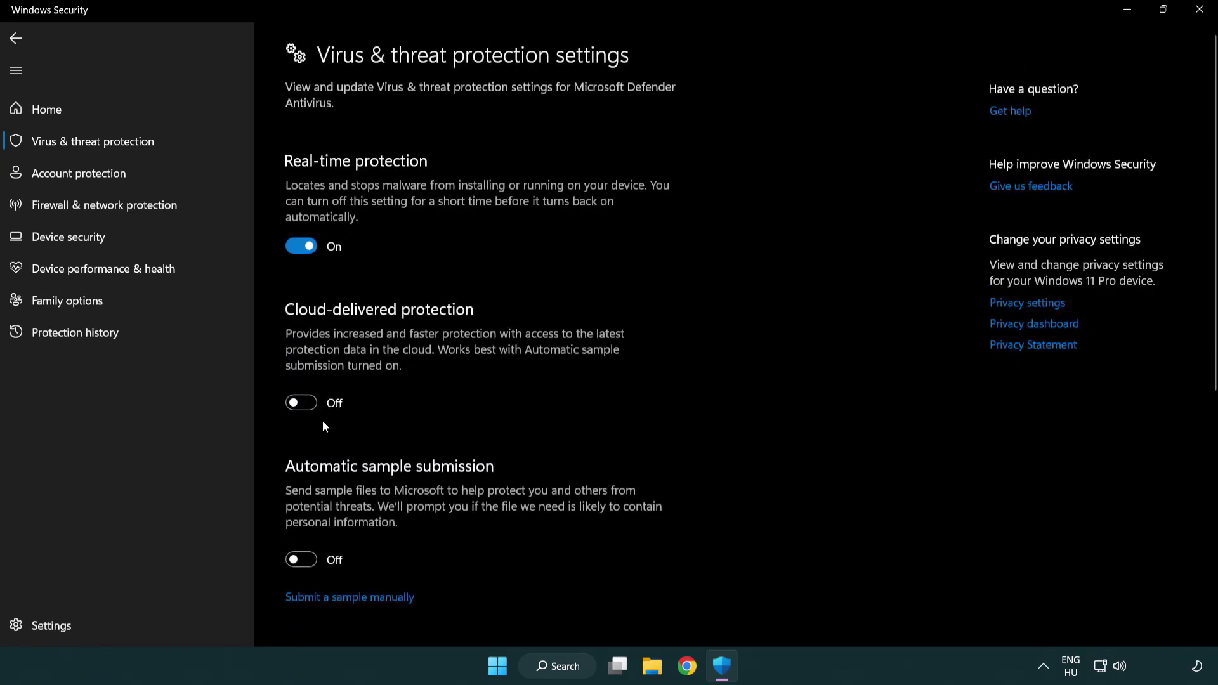
scroll(324, 423, down, 13)
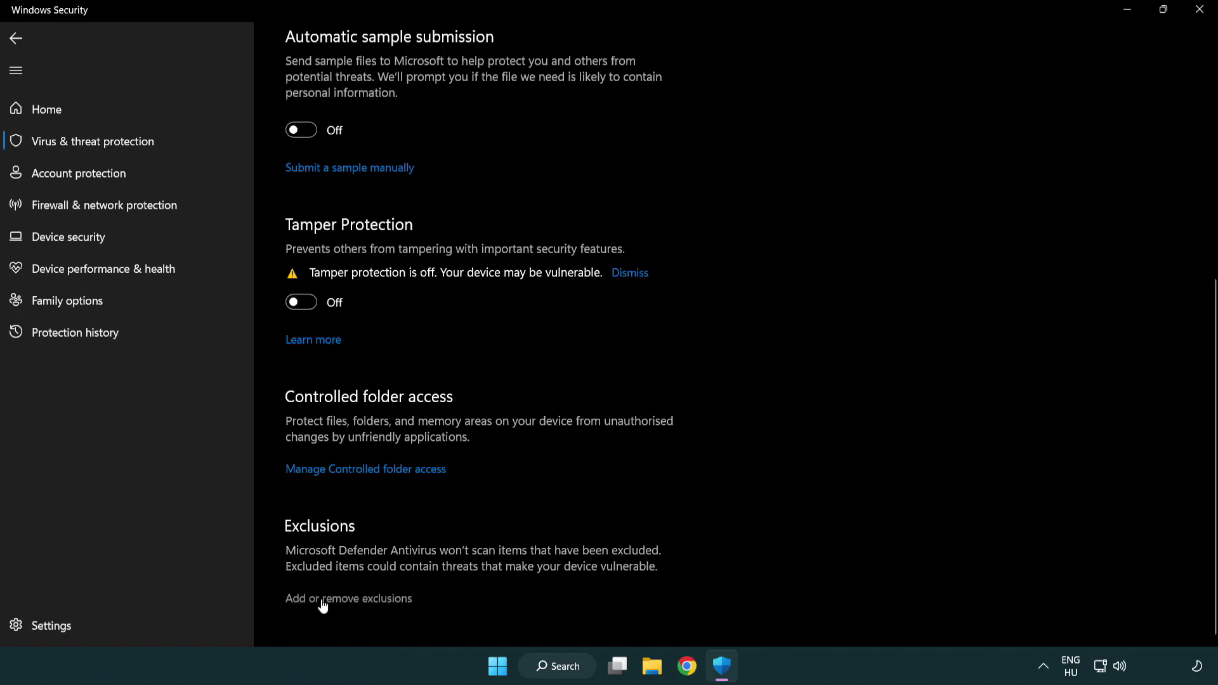
click(352, 602)
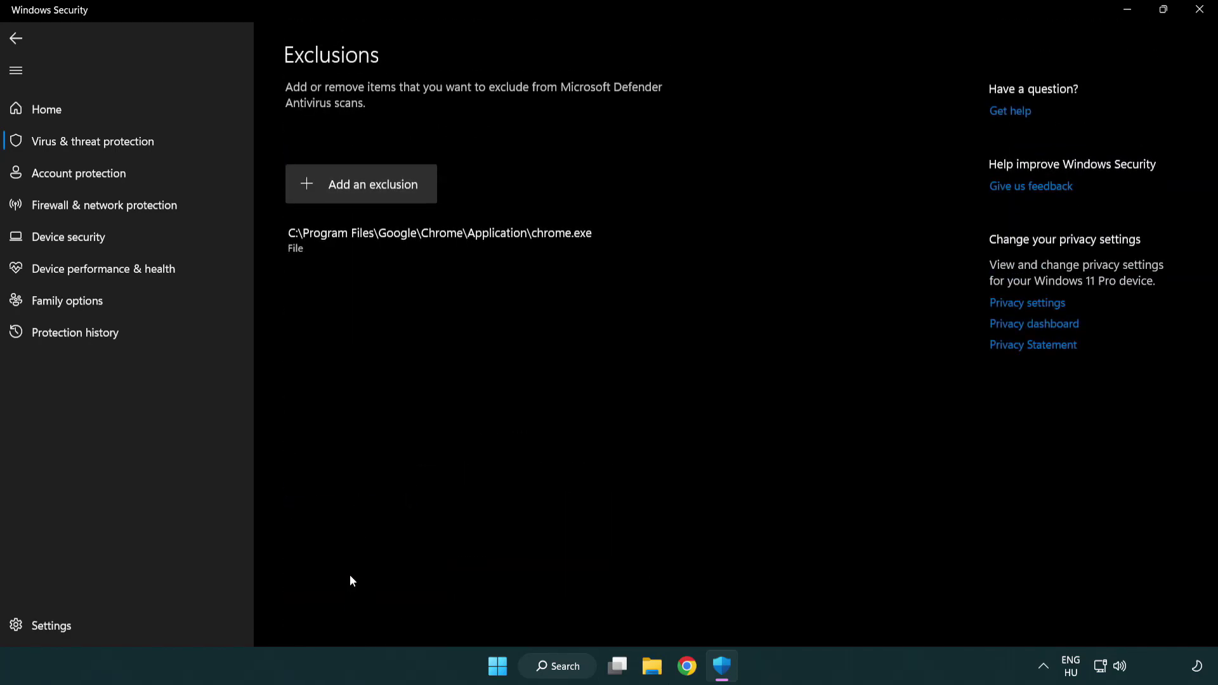
Add the NOT WORKING APP shortcut in C:\Program Files (x86)\NOT WORKING APP as a Defender file exclusion
click(366, 191)
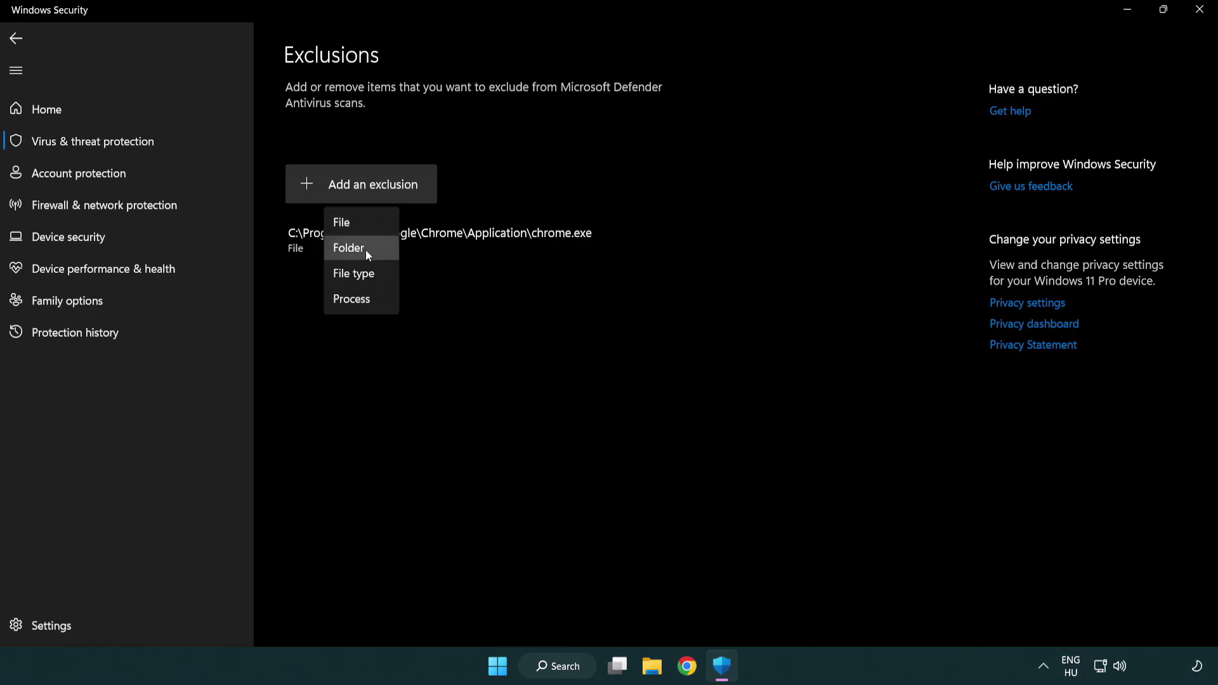
click(367, 223)
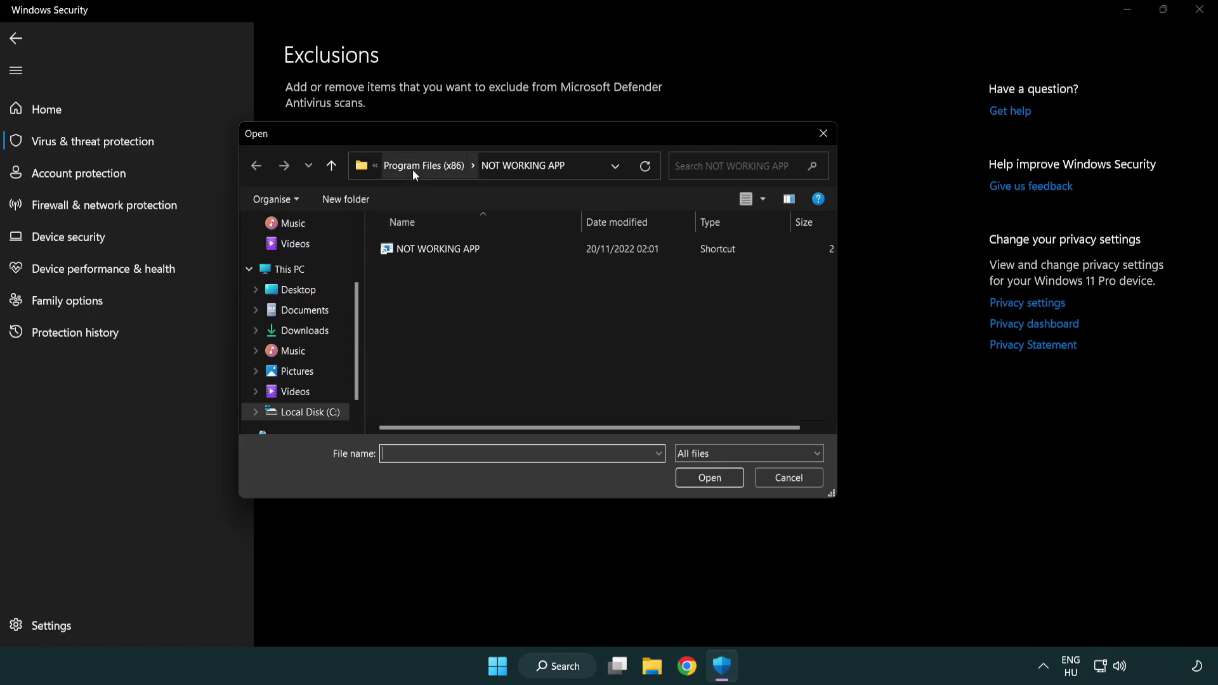
click(412, 170)
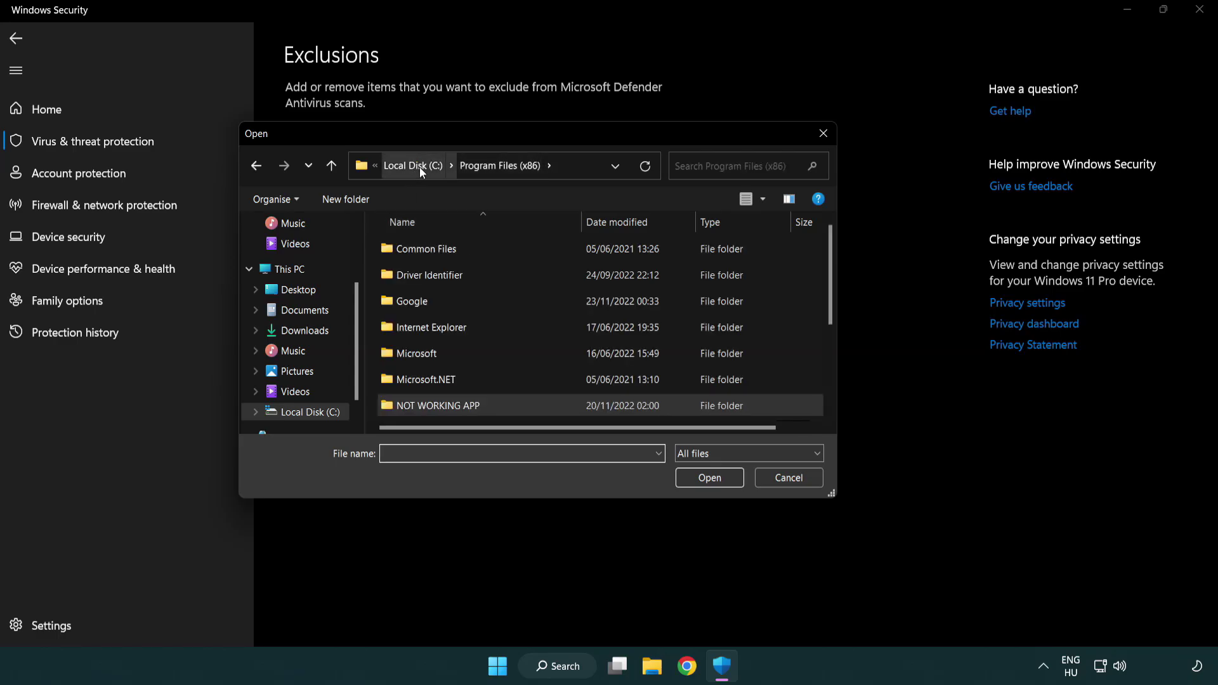
click(420, 167)
click(412, 169)
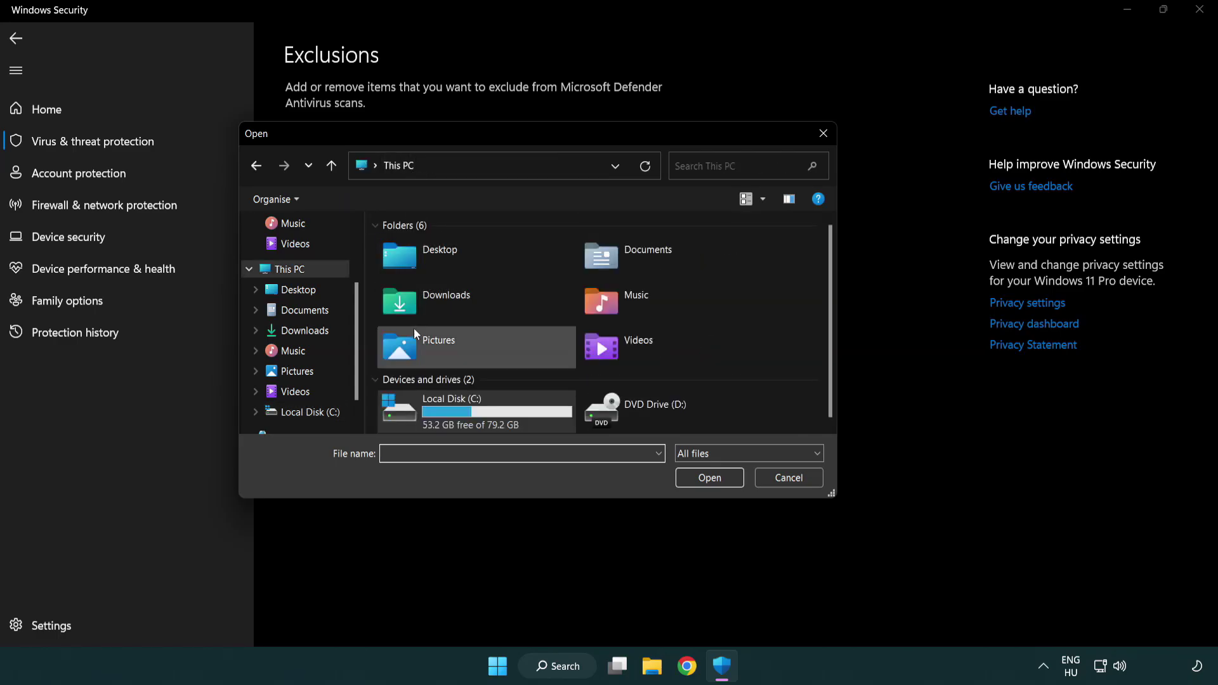
double_click(444, 421)
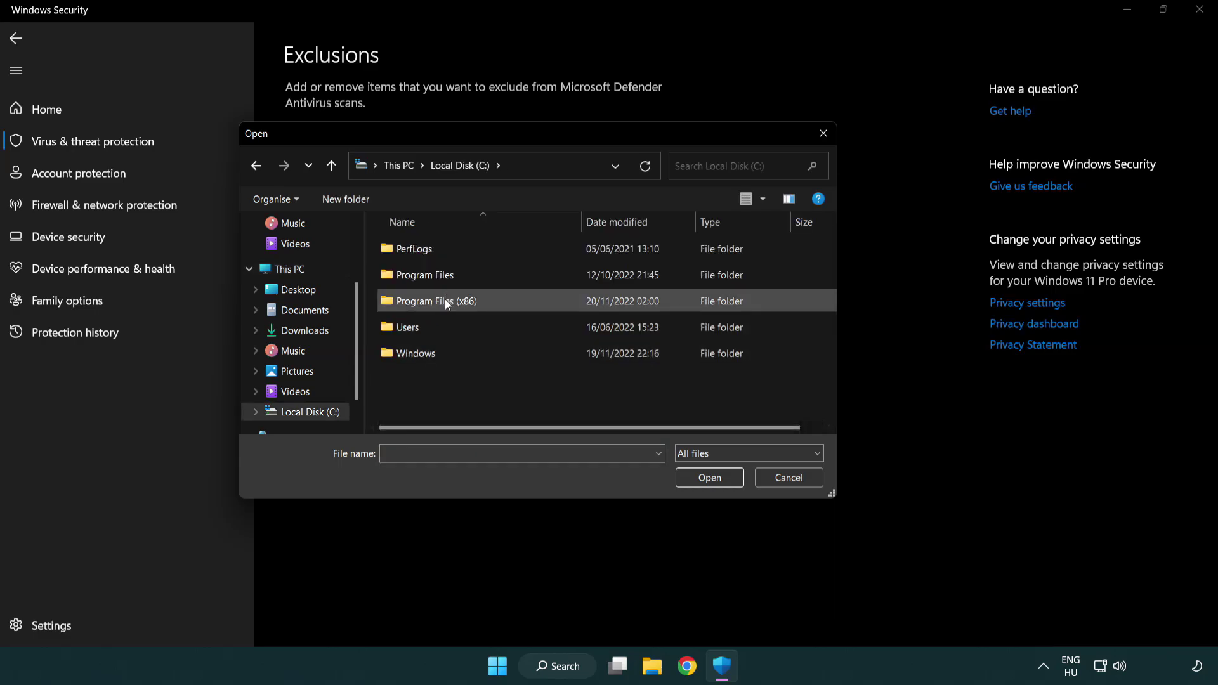
double_click(446, 302)
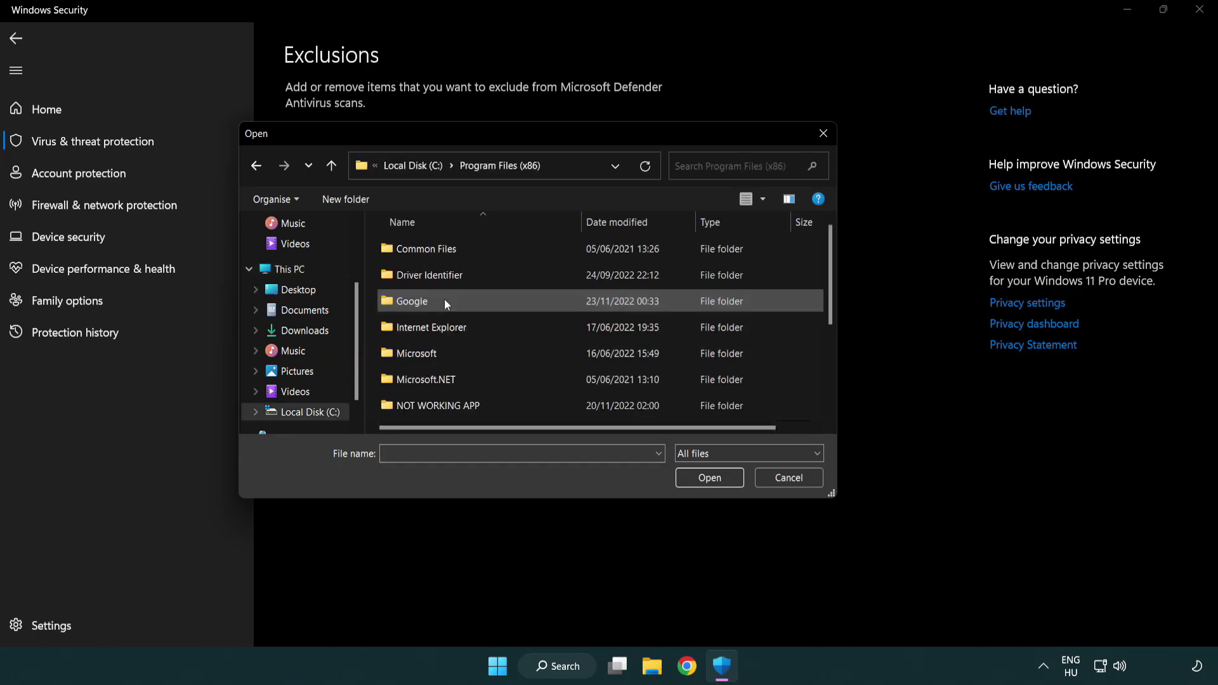
double_click(454, 408)
click(430, 249)
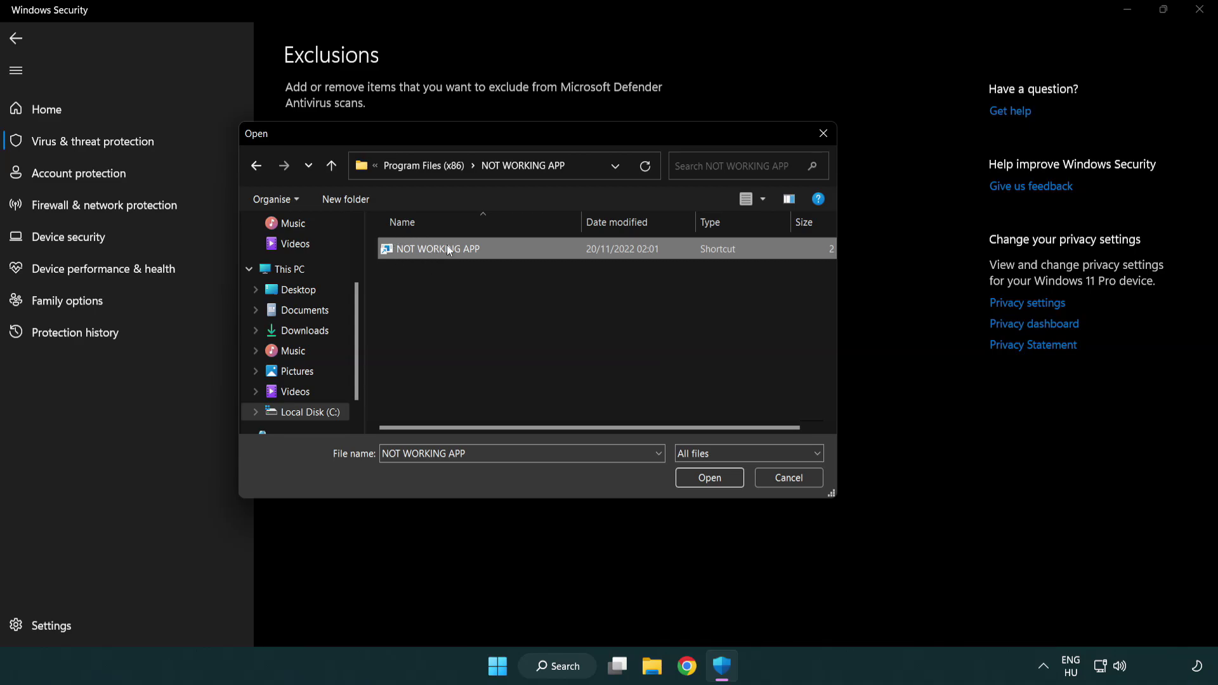
click(708, 482)
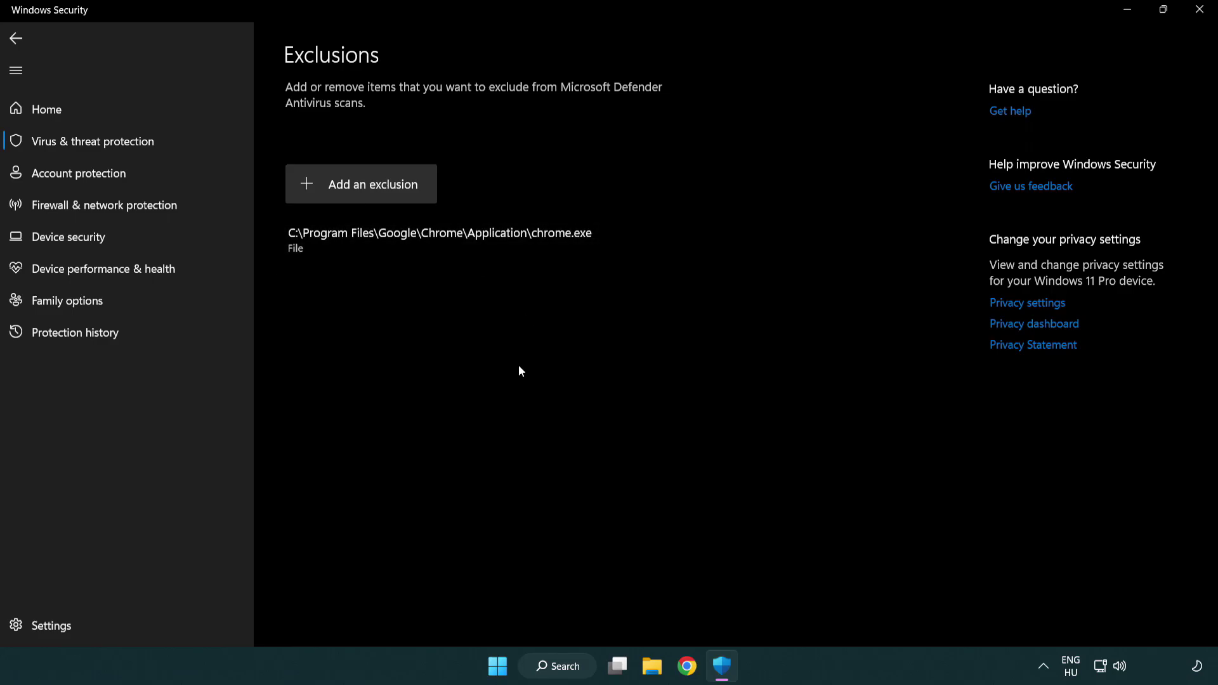
Close Windows Security and bring up the Start menu's Sleep, Shut down and Restart options
click(1199, 10)
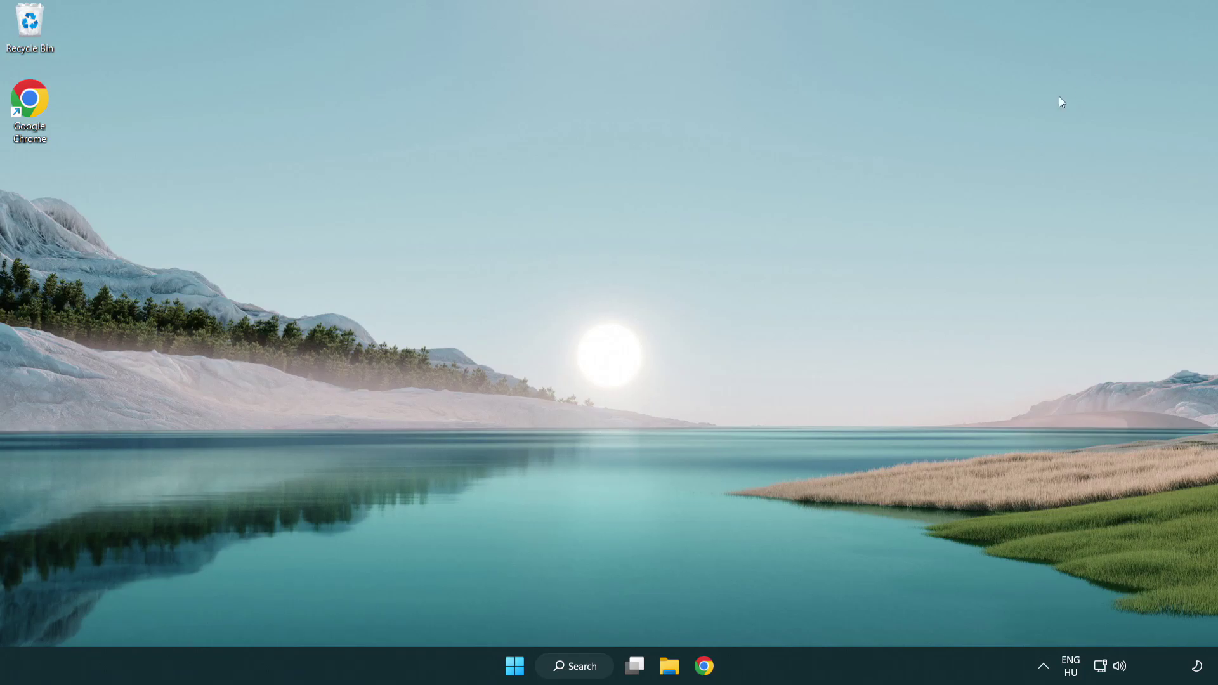
click(514, 666)
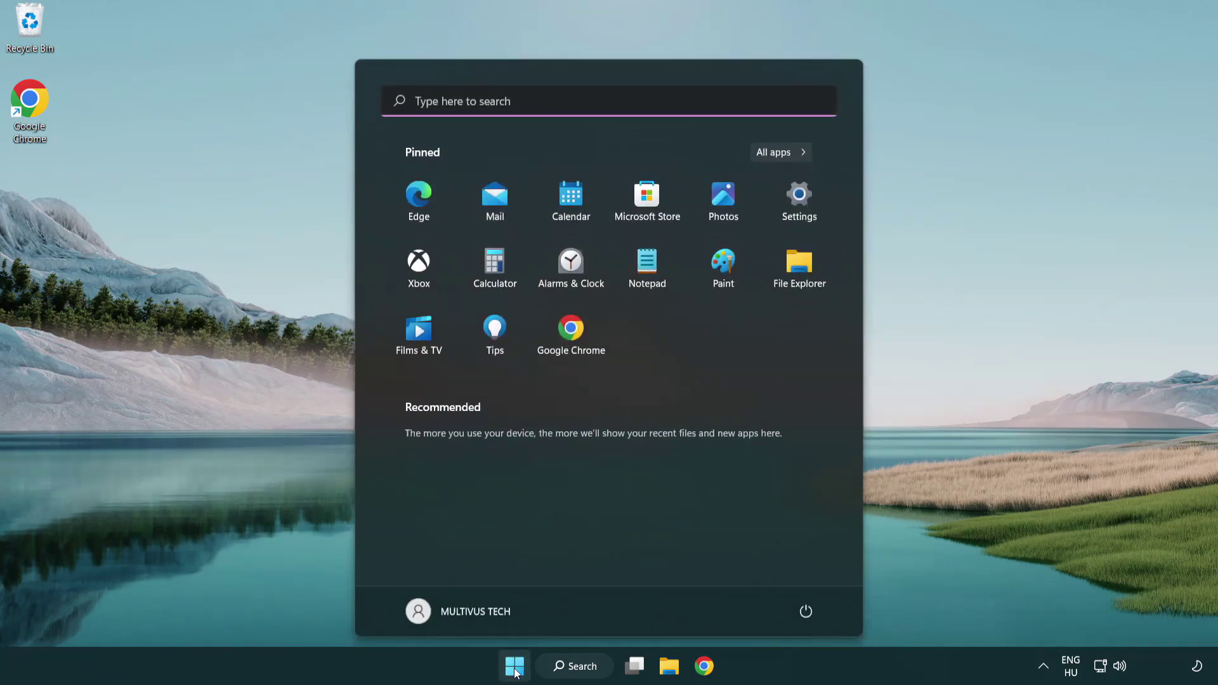
click(813, 609)
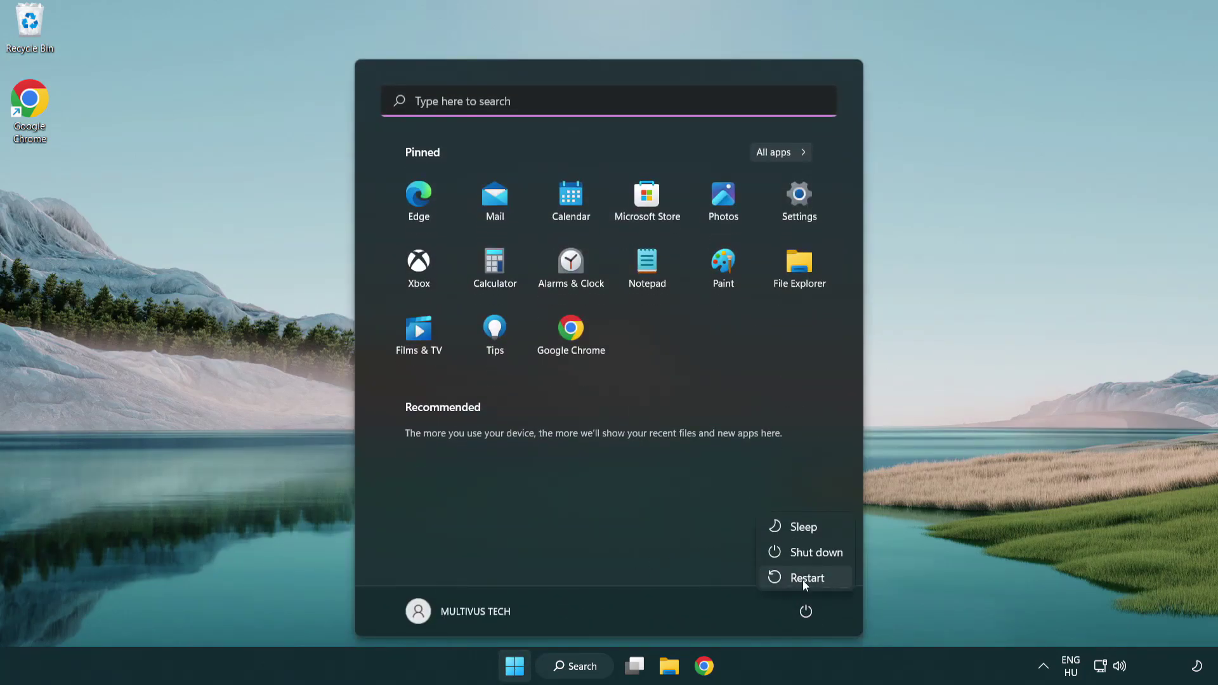